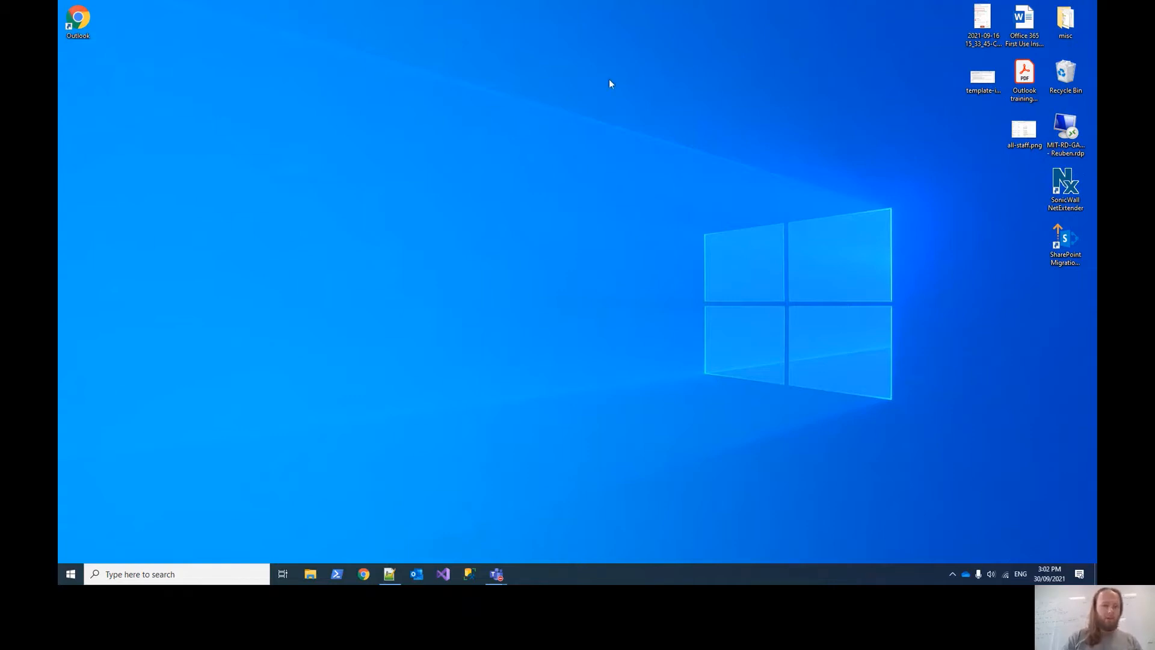
- Launch Outlook's sign-in page and submit the work email address under another account
{"action": "double_click", "coordinate": [78, 19]}
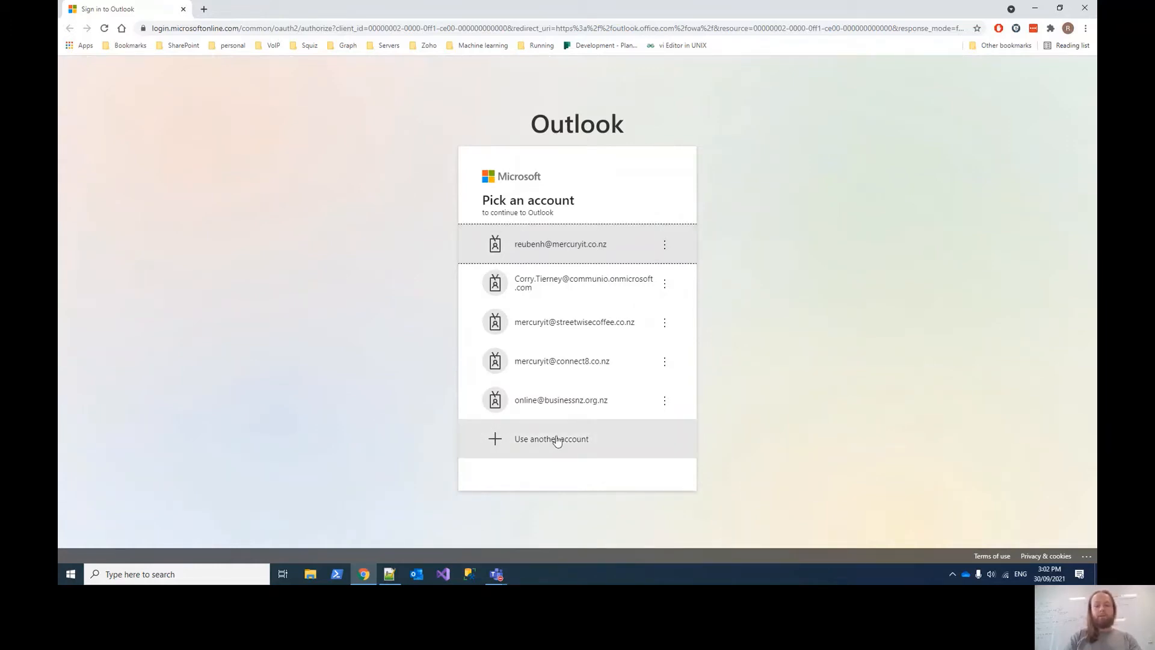
{"action": "left_click", "coordinate": [543, 439]}
{"action": "key", "text": "ctrl+v"}
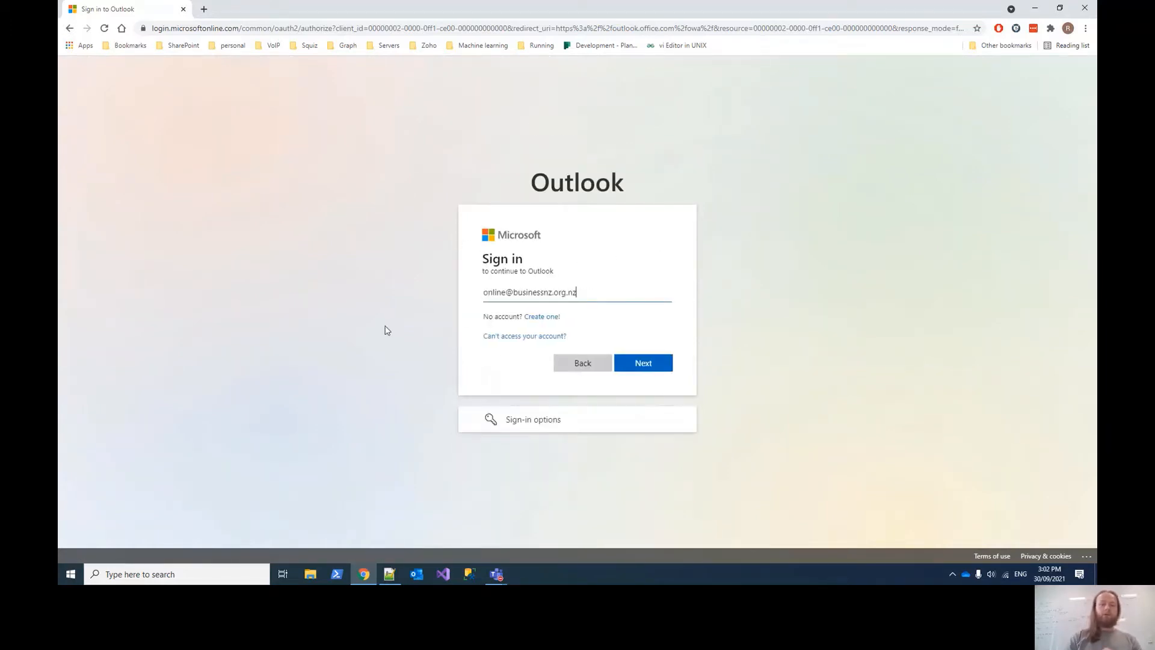
{"action": "key", "text": "ctrl+a"}
{"action": "key", "text": "BackSpace"}
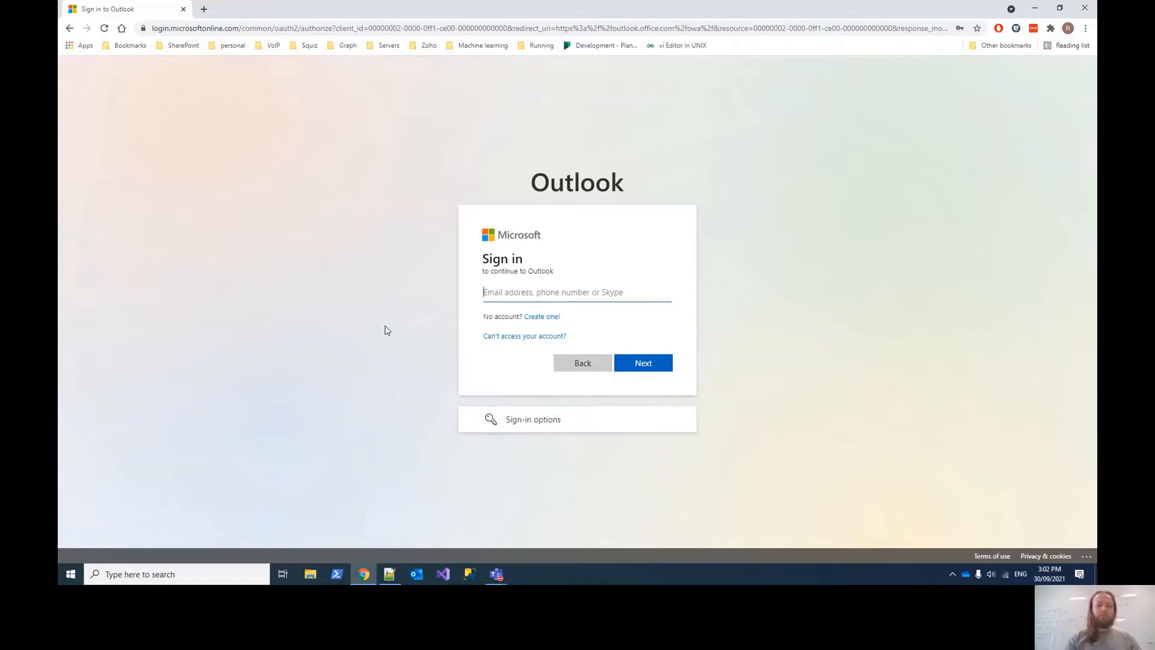
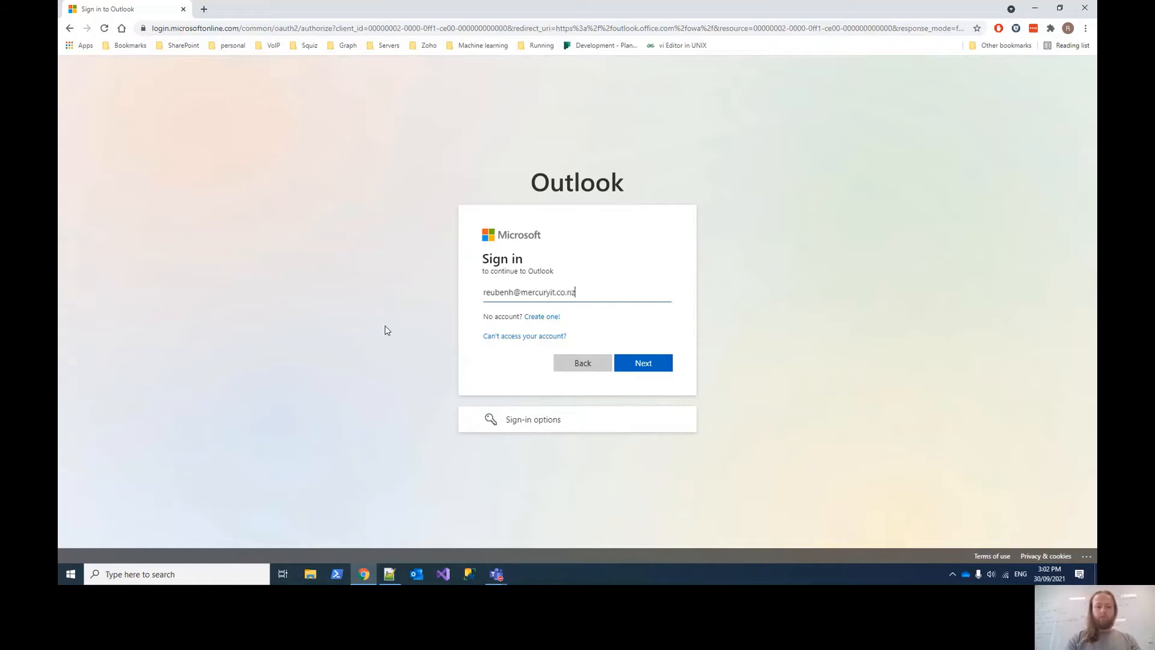
{"action": "key", "text": "Return"}
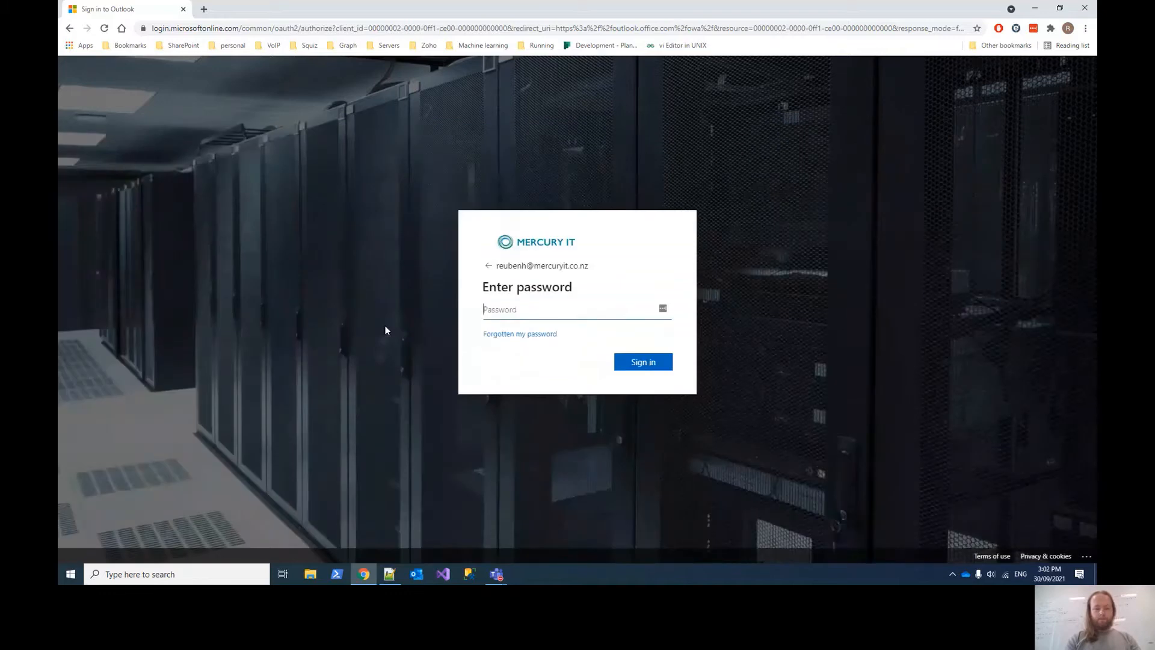
- Enter the account password and confirm staying signed in on this browser
{"action": "type", "text": "•••"}
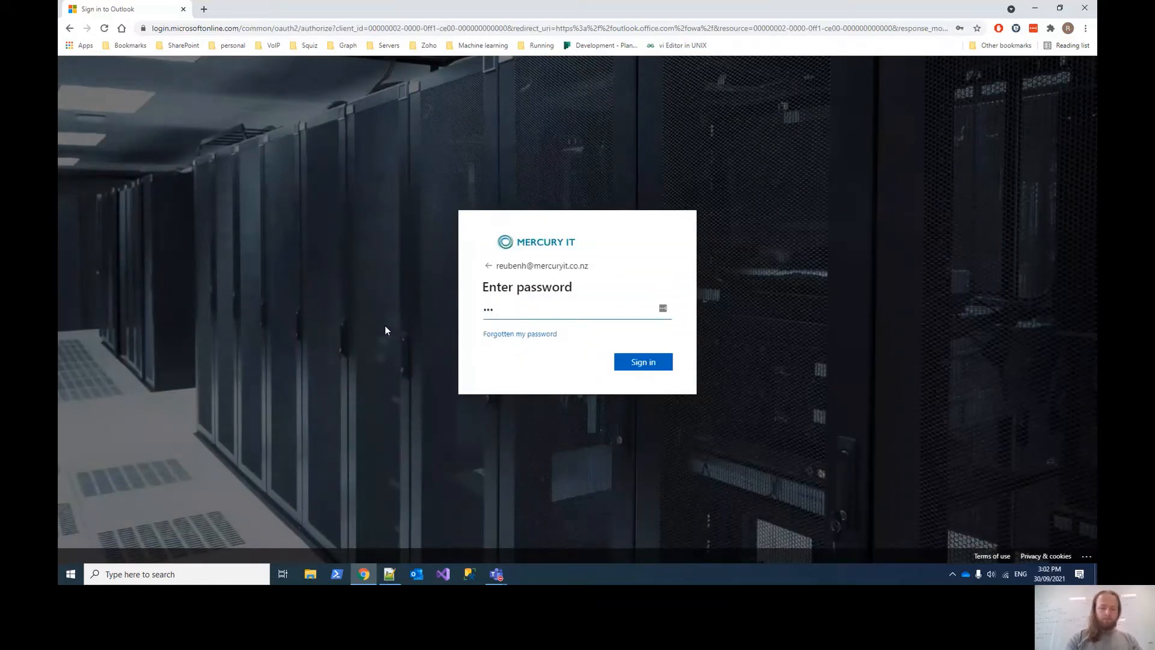
{"action": "type", "text": "••••••••••"}
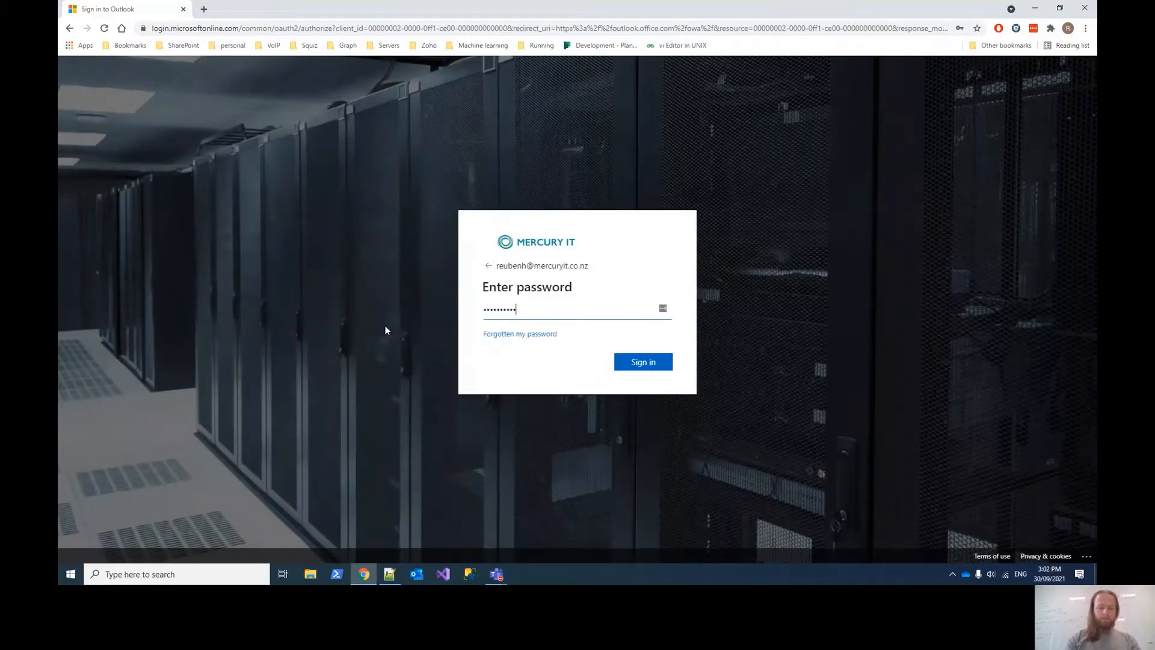
{"action": "type", "text": "•••••••••"}
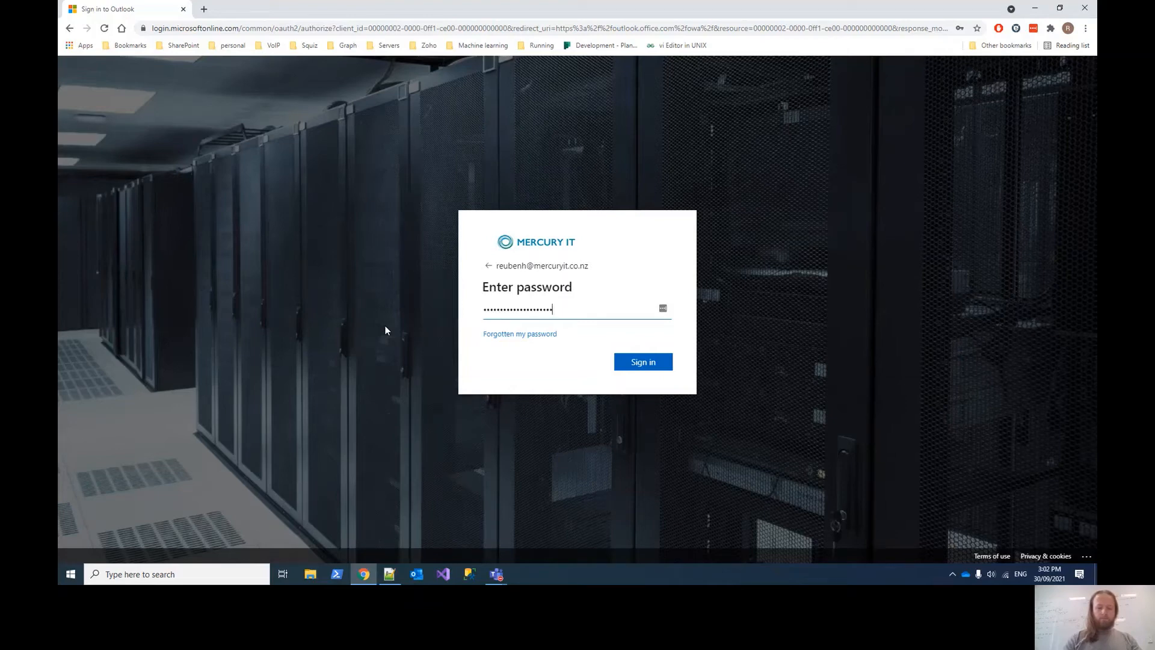
{"action": "key", "text": "Return"}
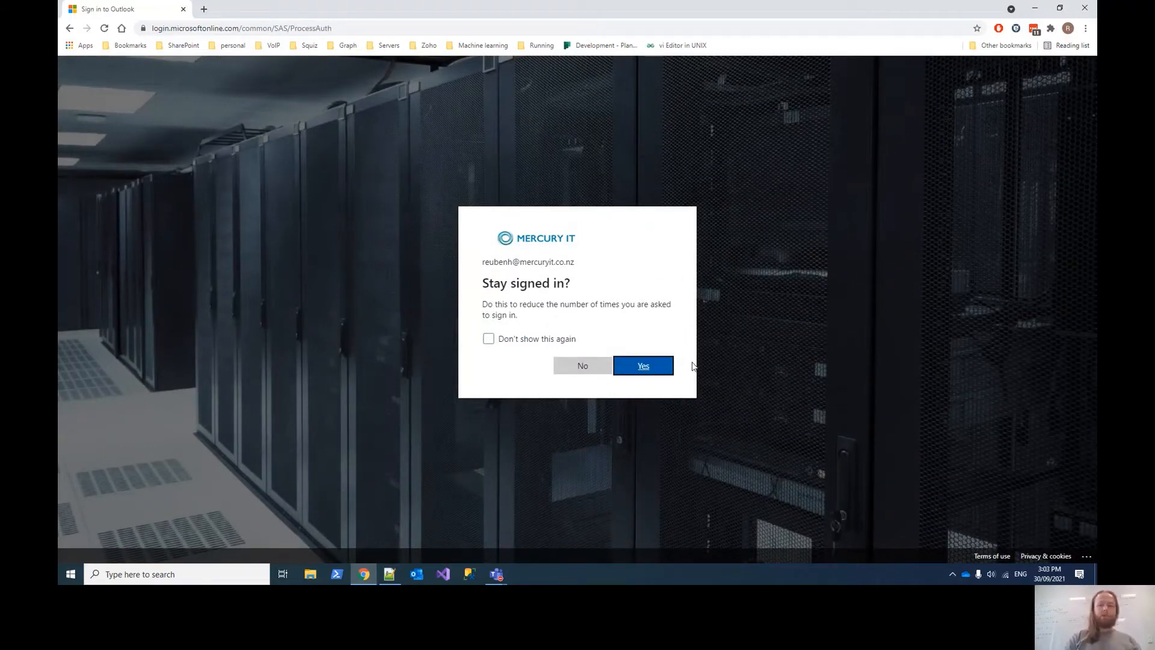
{"action": "left_click", "coordinate": [674, 365]}
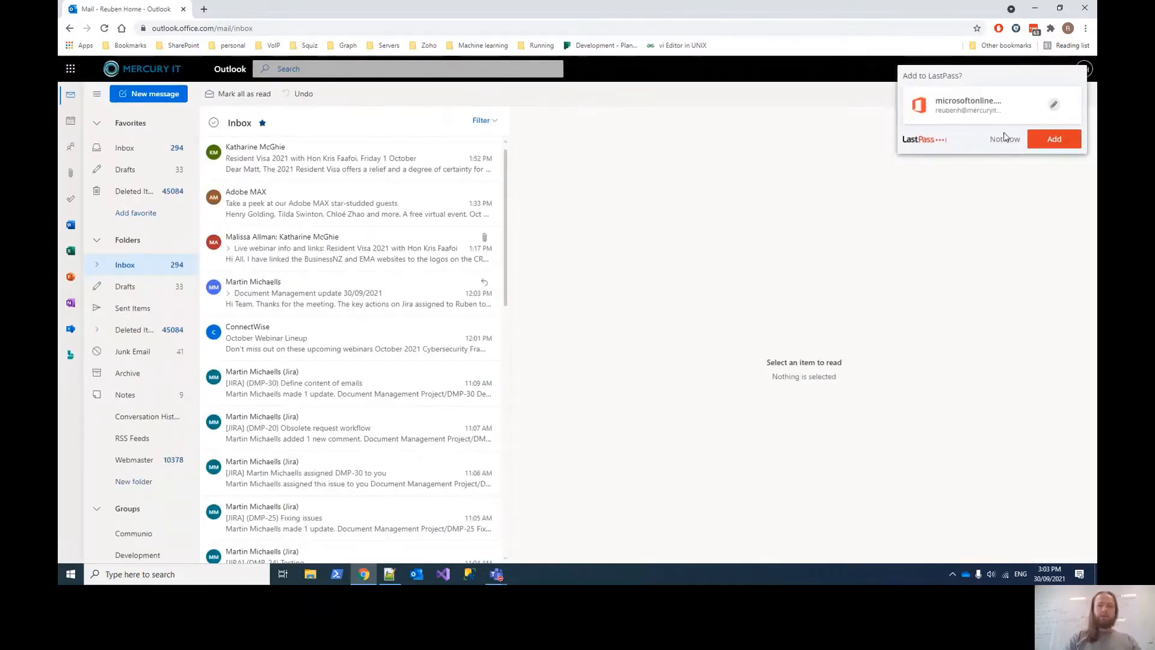
- Decline the LastPass prompt to save the password with Not Now
{"action": "left_click", "coordinate": [1003, 139]}
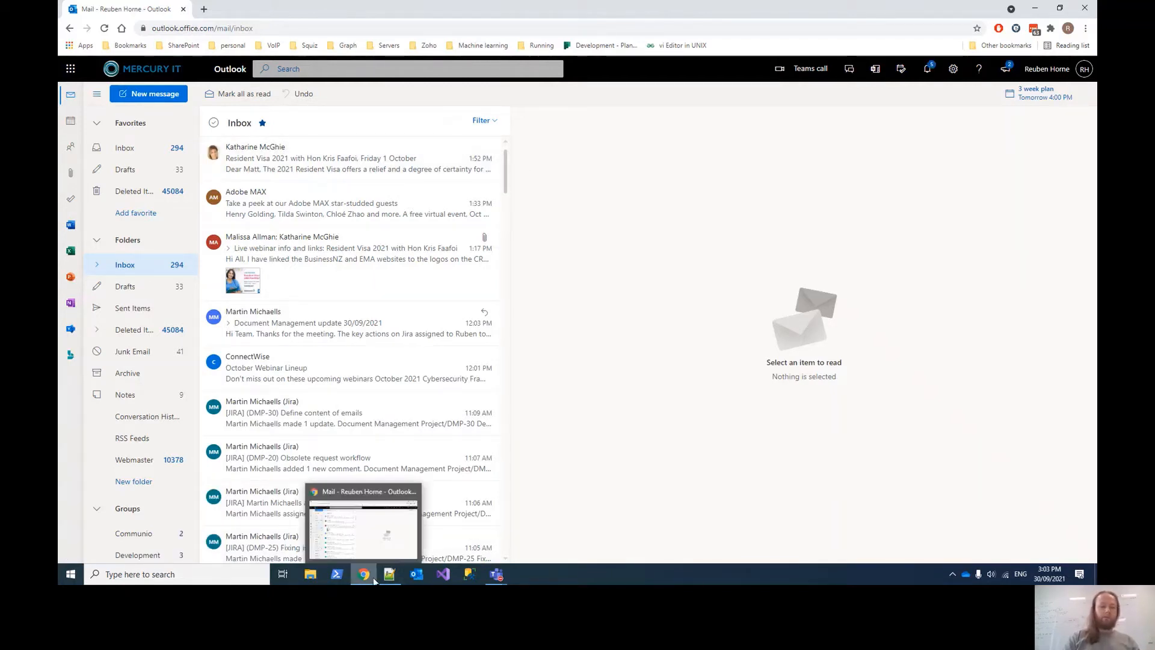
- Load outlook.office.com in a new tab and close the original Outlook tab
{"action": "left_click", "coordinate": [204, 9]}
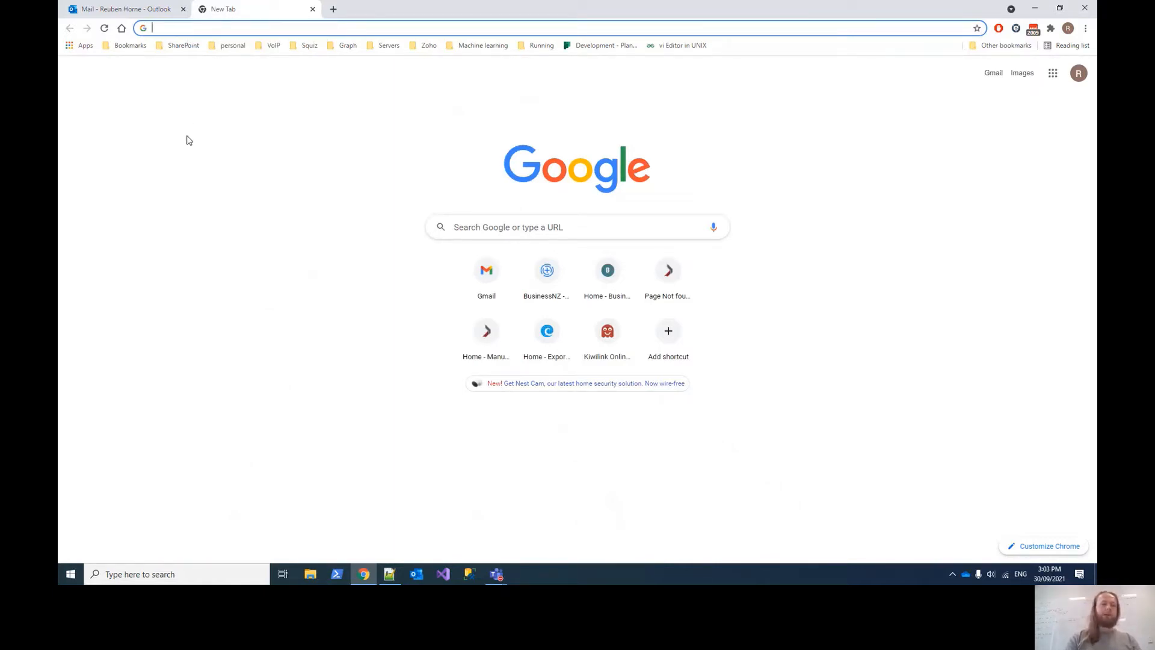
{"action": "type", "text": "ou"}
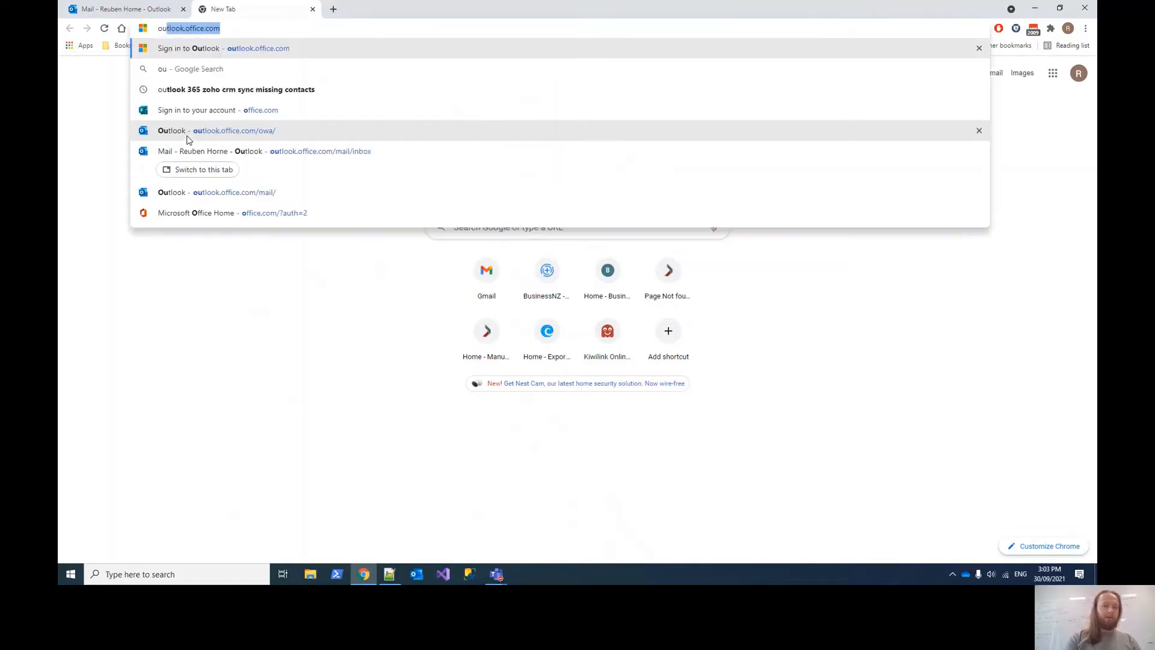
{"action": "type", "text": "tlook.office.com"}
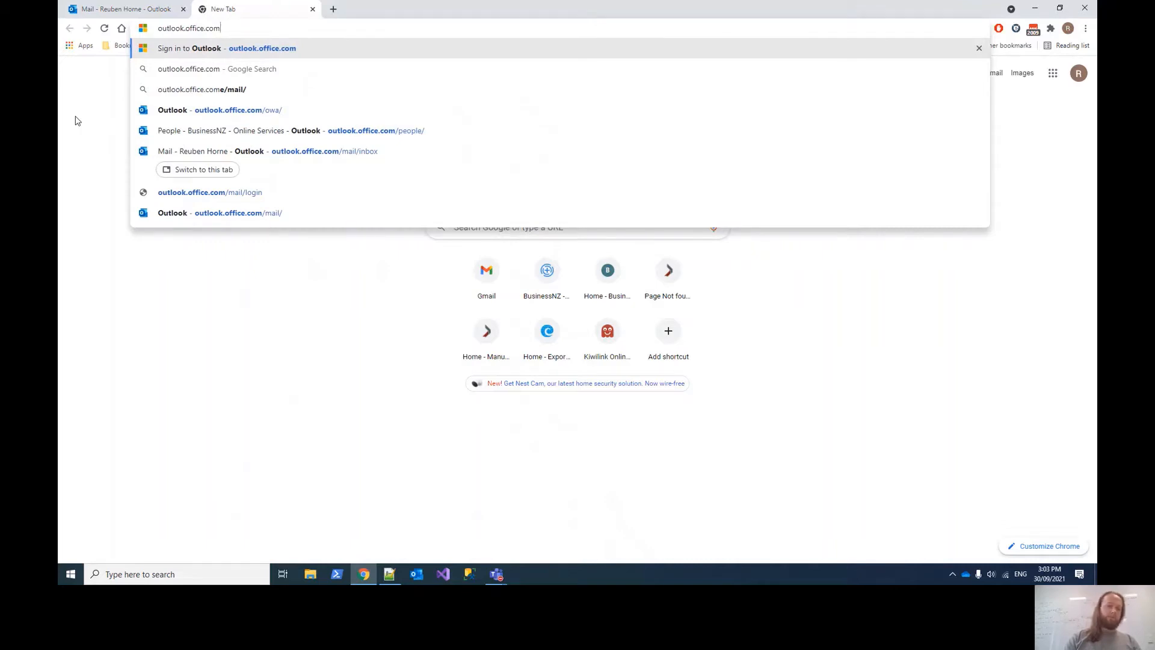
{"action": "key", "text": "Return"}
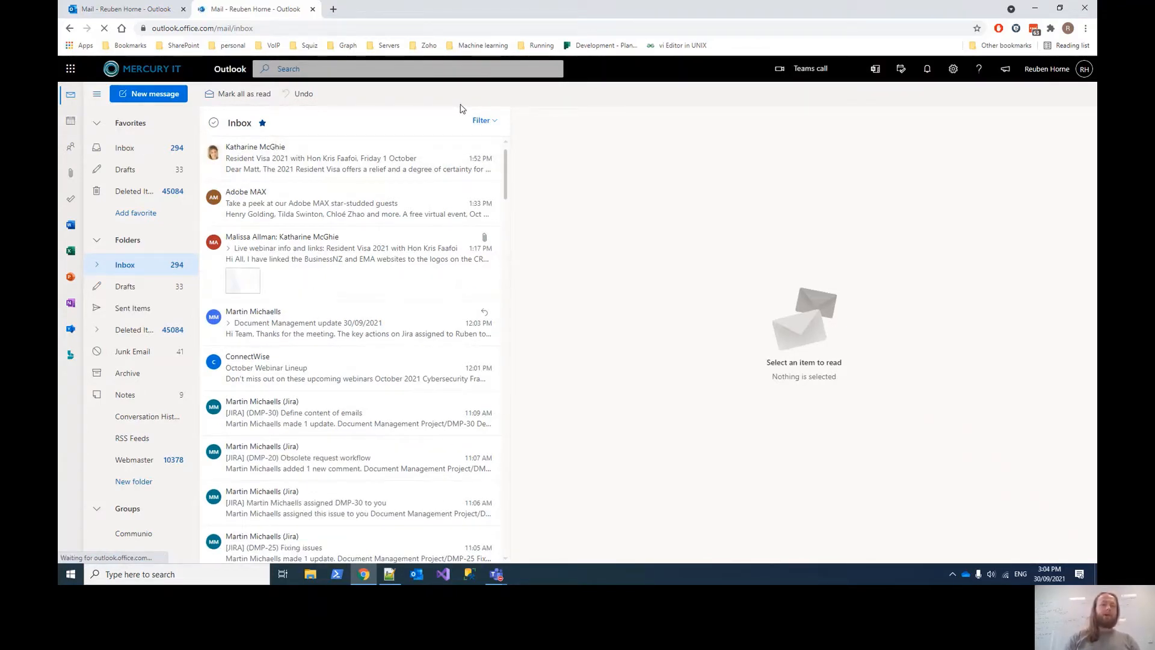
{"action": "left_click", "coordinate": [183, 9]}
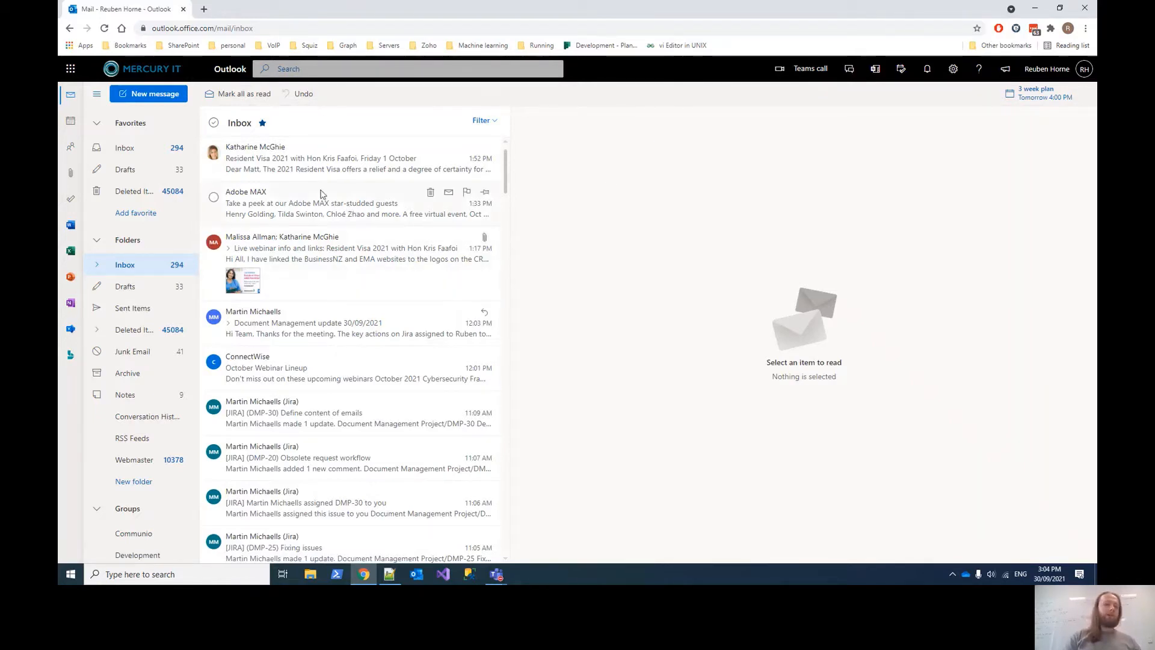
- Start a new message with a suggested contact in To, then bring up Add recipients
{"action": "left_click", "coordinate": [161, 97]}
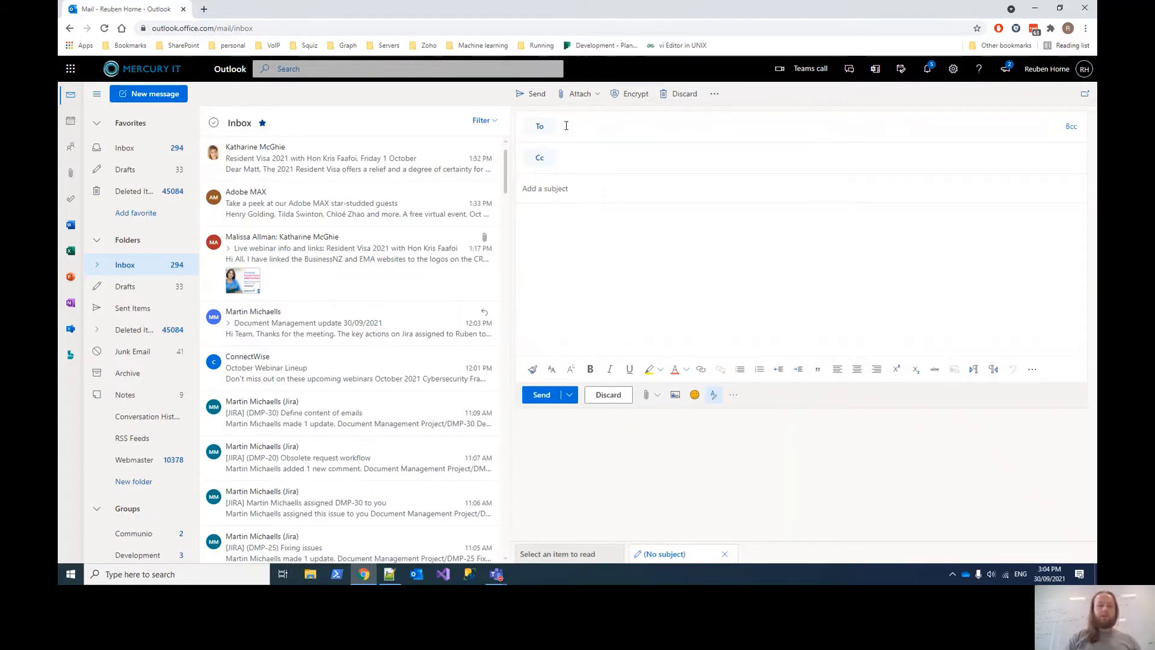
{"action": "type", "text": "matt"}
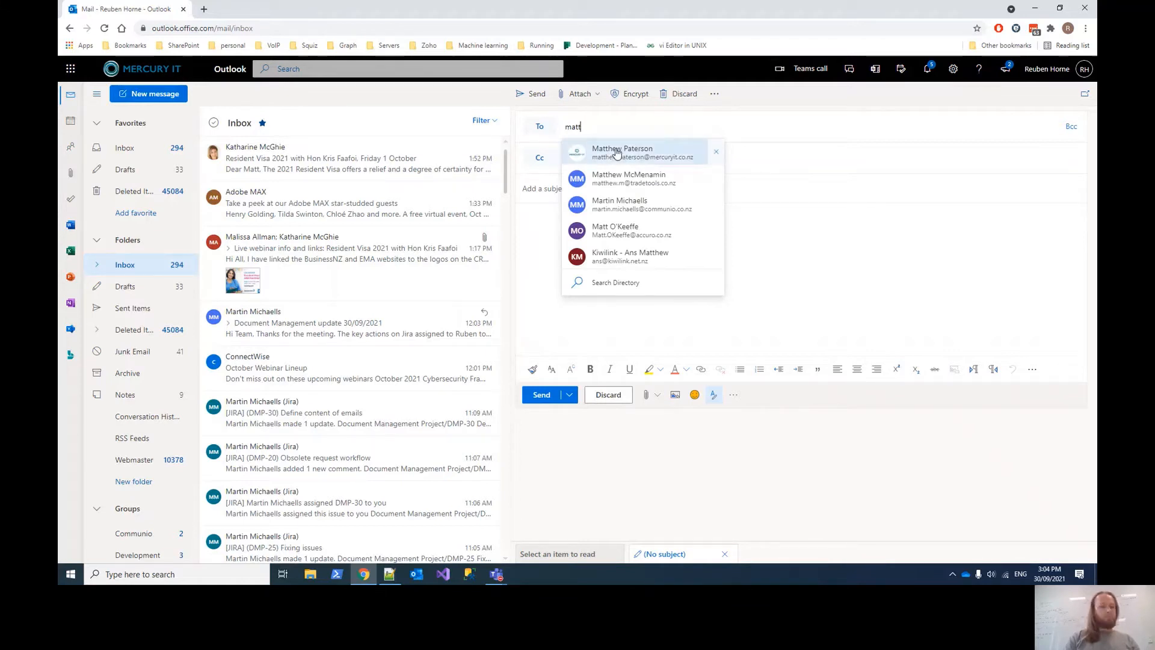
{"action": "left_click", "coordinate": [616, 153]}
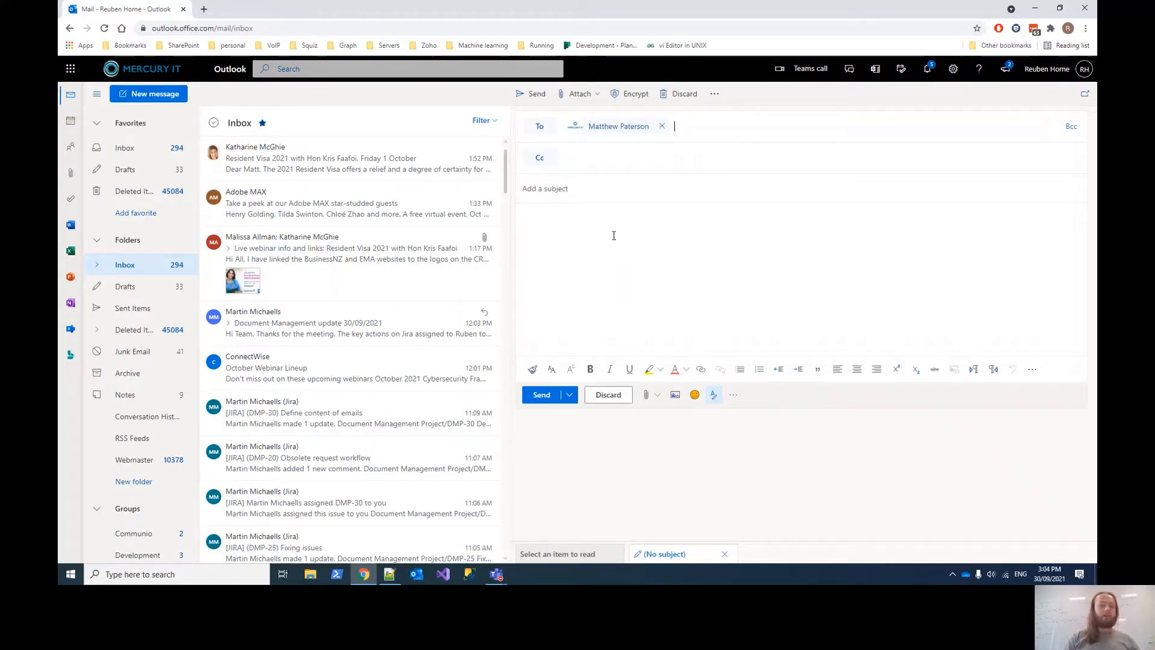
{"action": "left_click", "coordinate": [540, 128]}
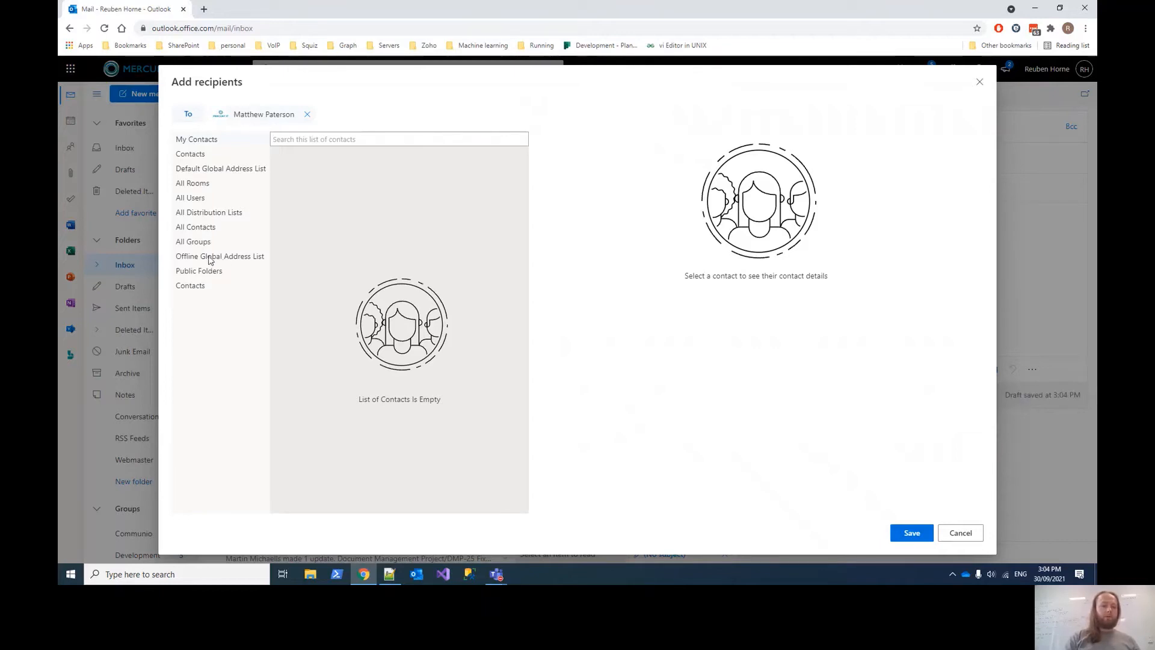
- Add a second To recipient from All Contacts and save the selection
{"action": "left_click", "coordinate": [198, 229]}
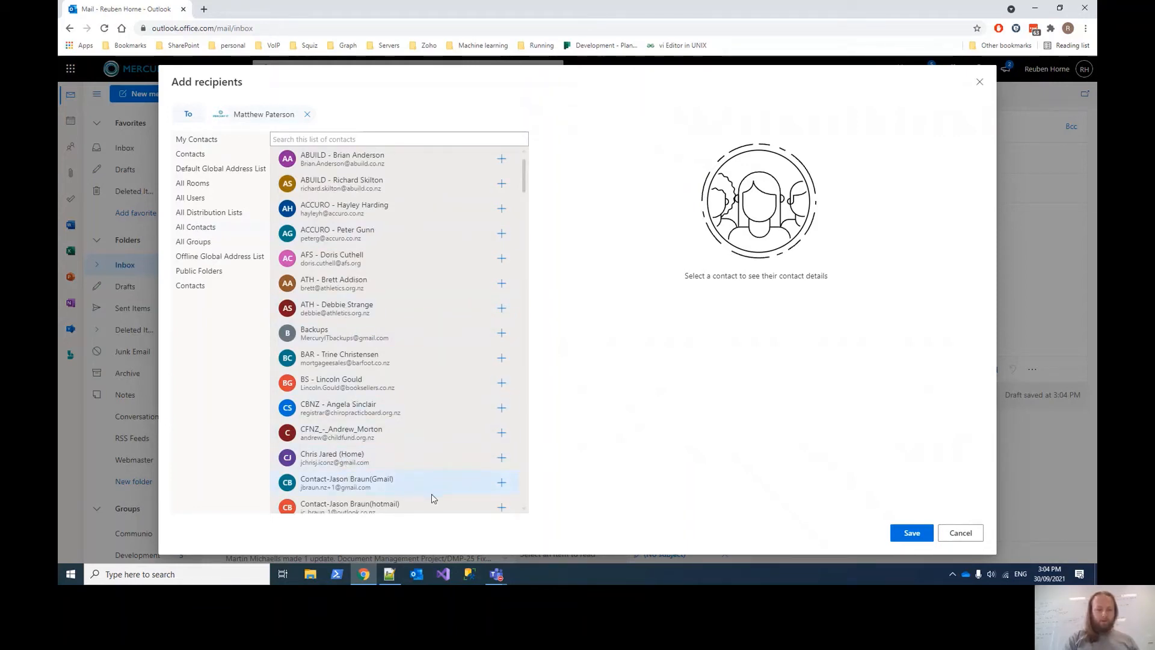
{"action": "left_click", "coordinate": [503, 508]}
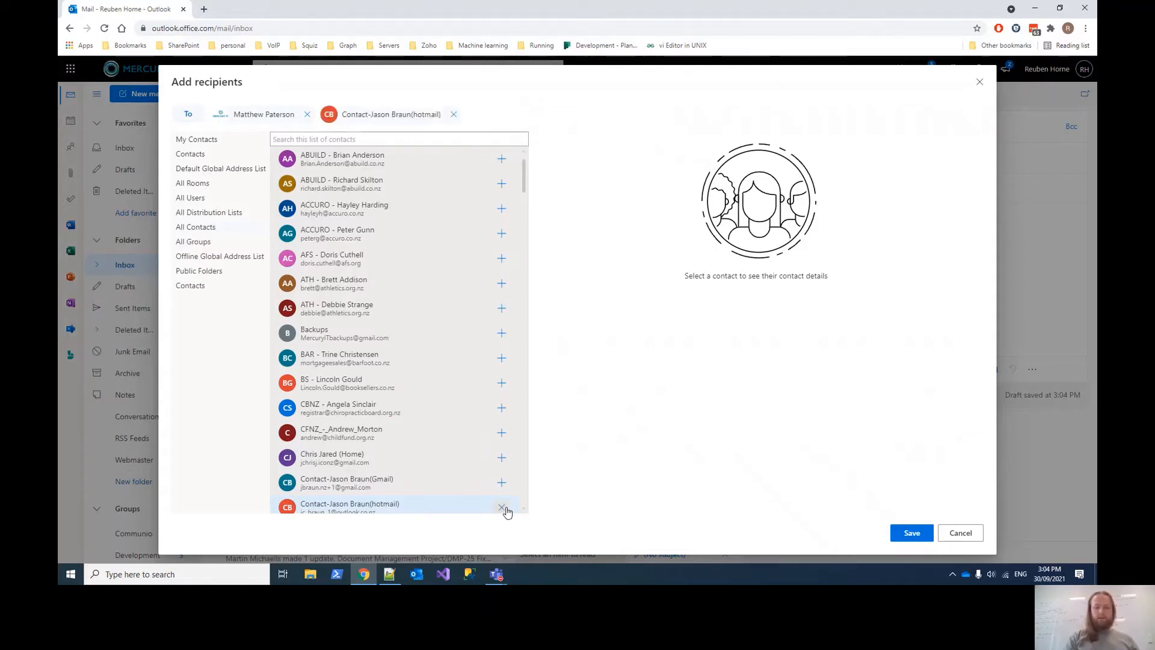
{"action": "left_click", "coordinate": [909, 533]}
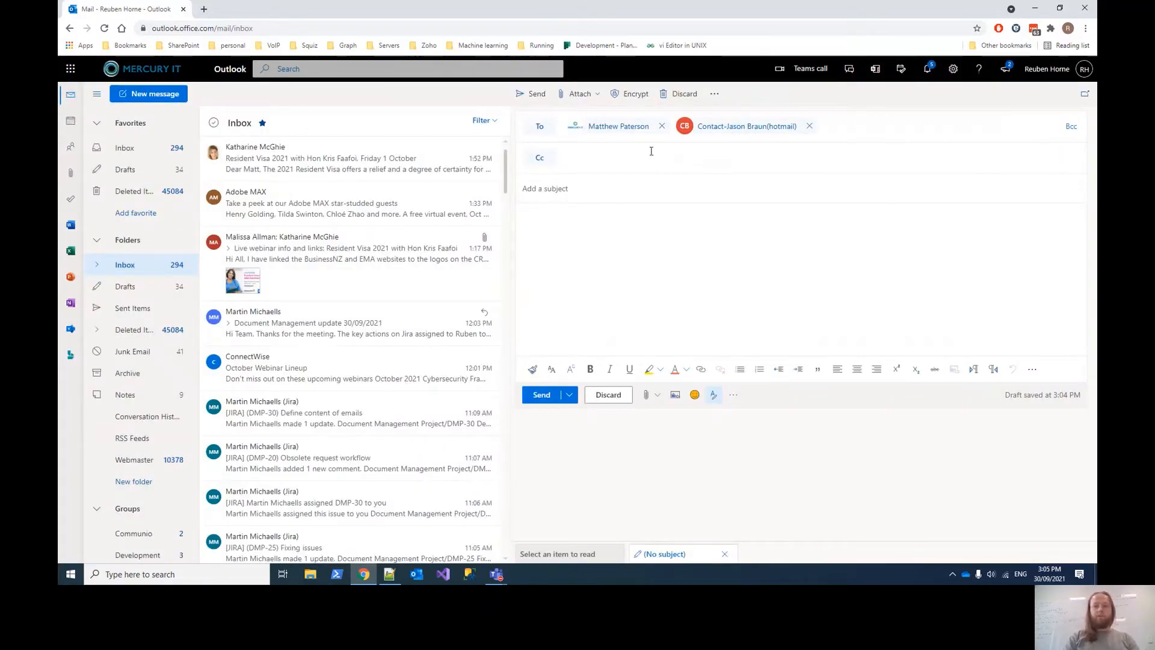
- Add a suggested contact as the Cc recipient
{"action": "left_click", "coordinate": [573, 150]}
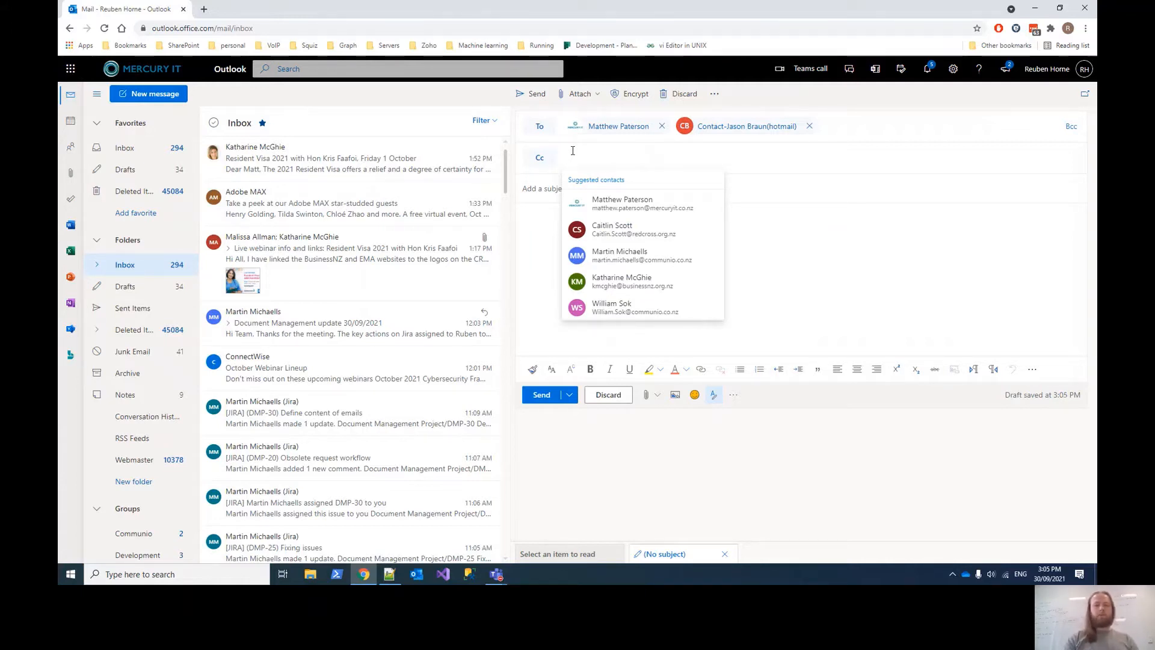
{"action": "left_click", "coordinate": [539, 158]}
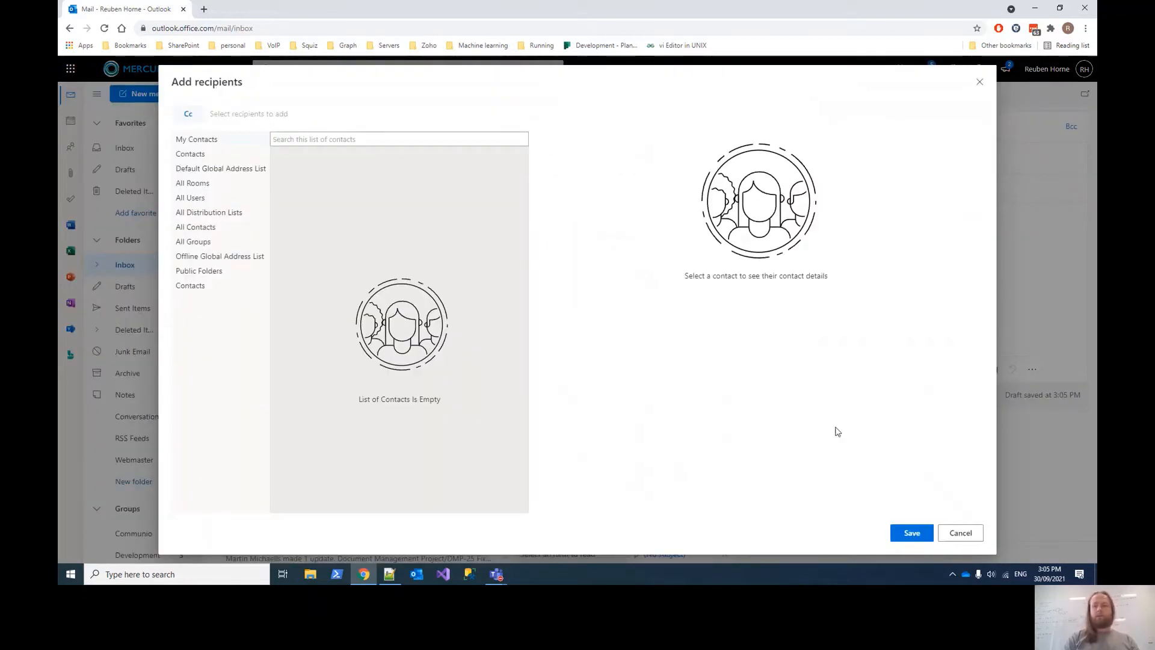
{"action": "left_click", "coordinate": [980, 82]}
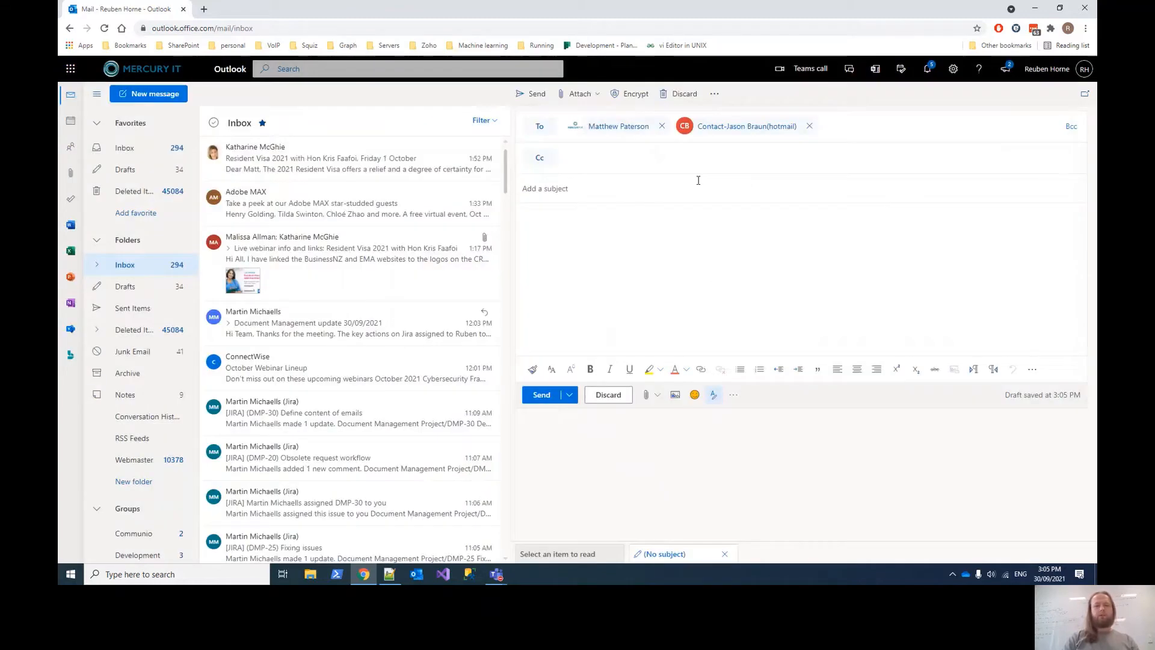
{"action": "left_click", "coordinate": [586, 155]}
{"action": "type", "text": "peter"}
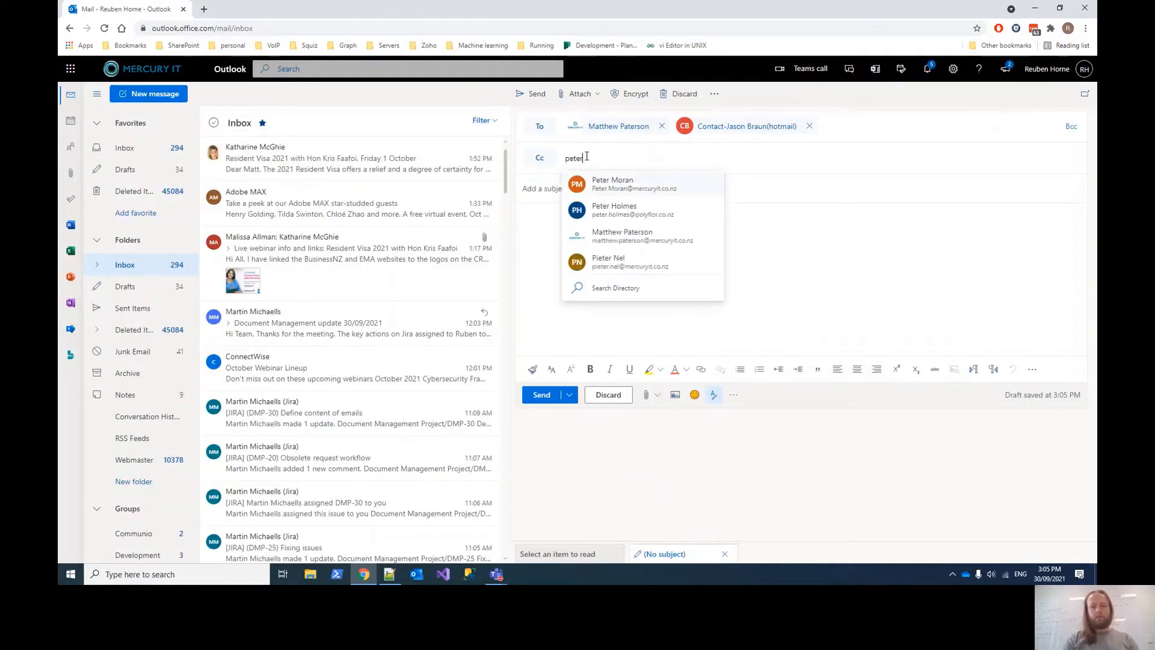
{"action": "left_click", "coordinate": [600, 183]}
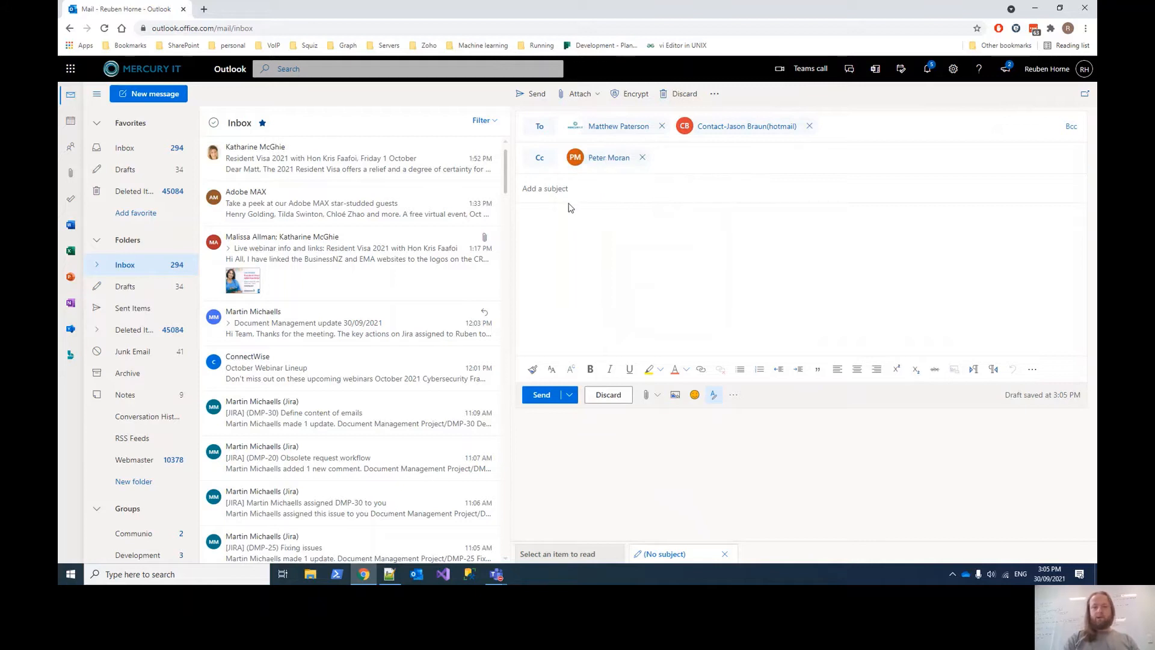
- Show the Bcc line and close its recipient picker without adding anyone
{"action": "left_click", "coordinate": [1073, 128]}
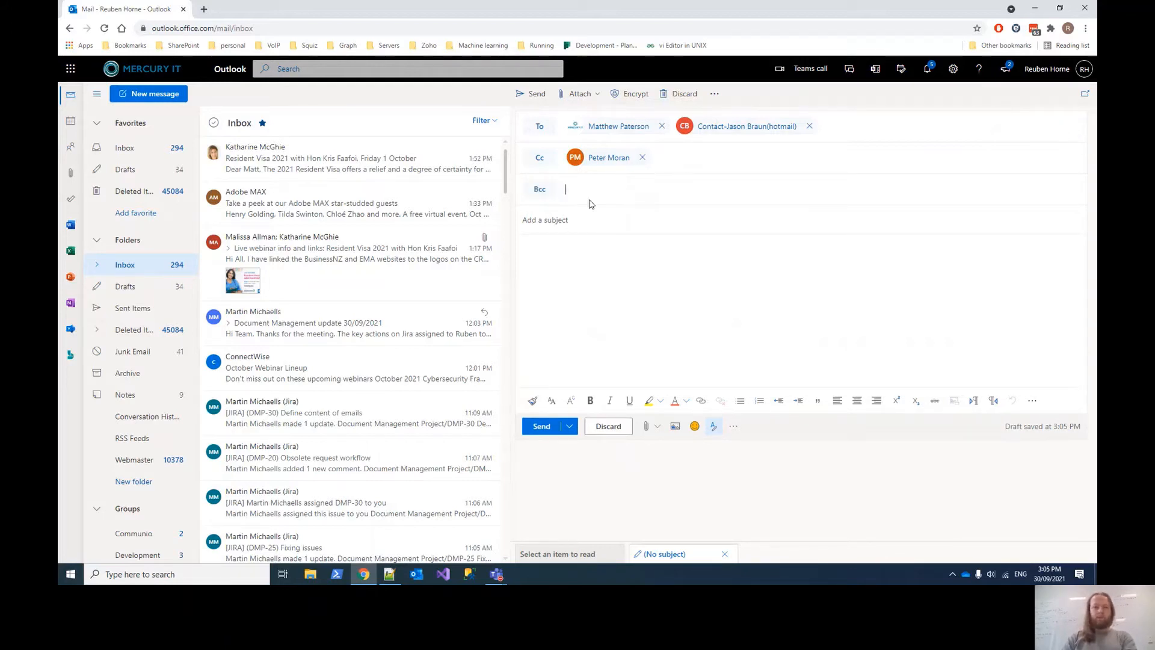
{"action": "left_click", "coordinate": [540, 190]}
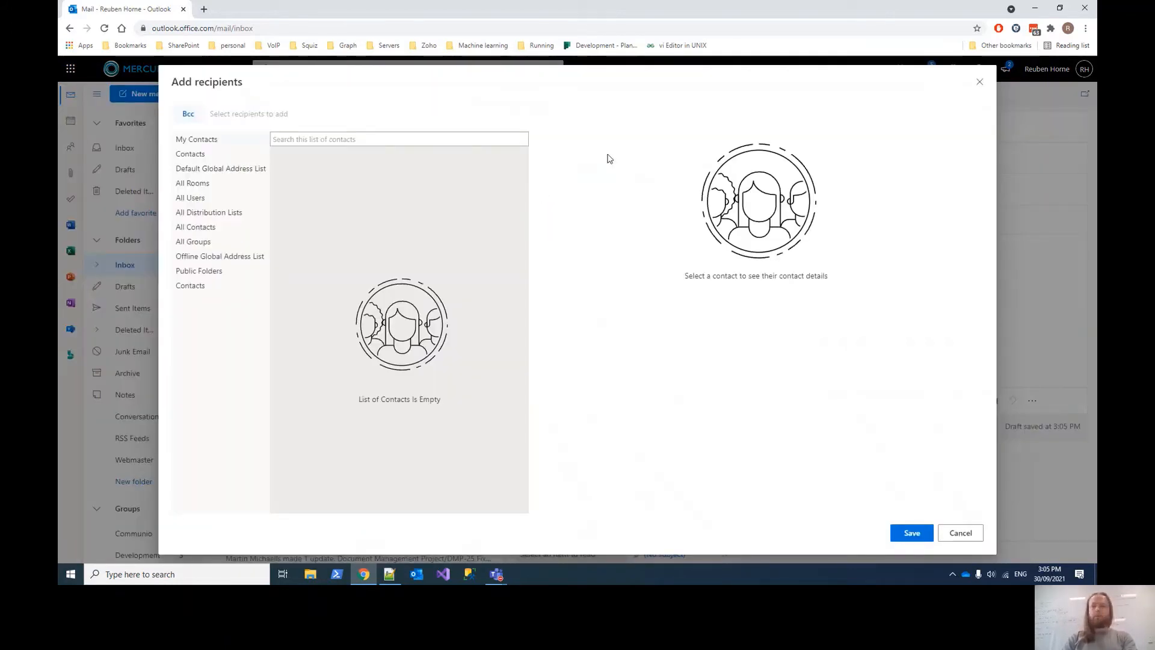
{"action": "left_click", "coordinate": [979, 82]}
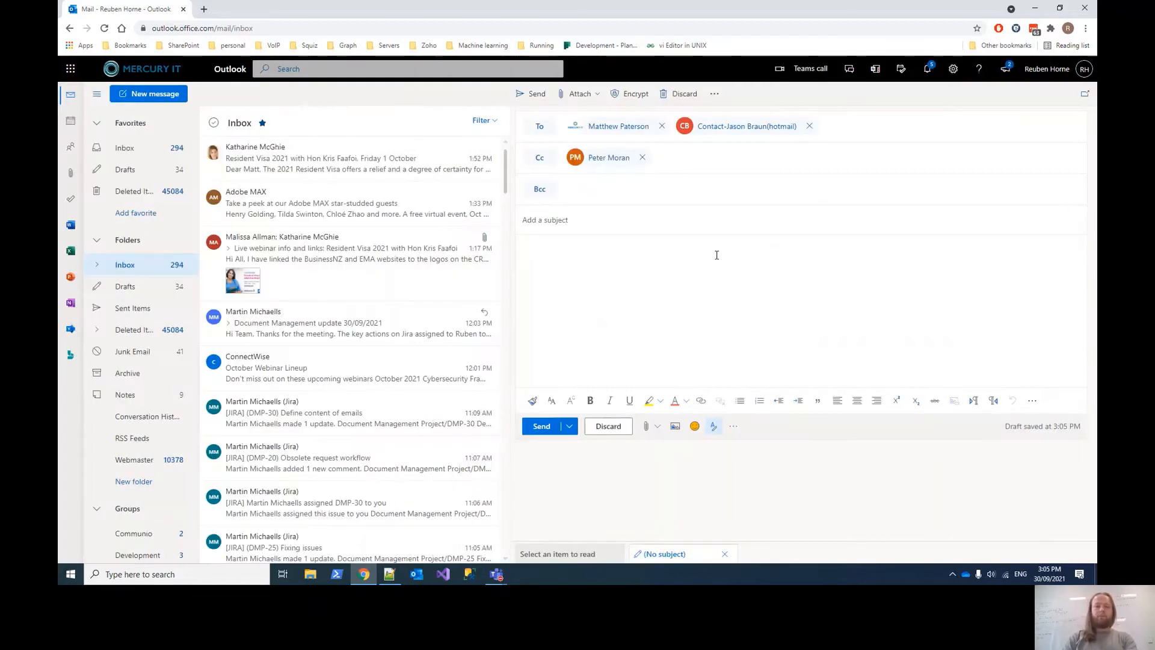
- Enter the subject and correct the typo so it reads 'Outlook training times'
{"action": "left_click", "coordinate": [576, 224]}
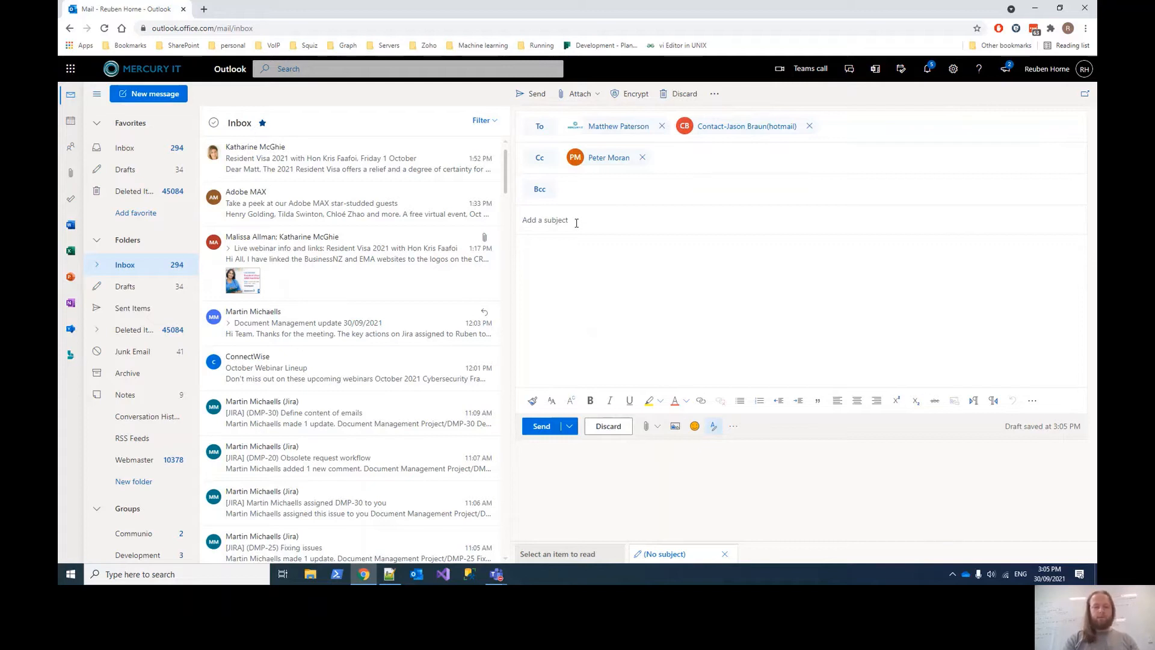
{"action": "type", "text": "Outlooking"}
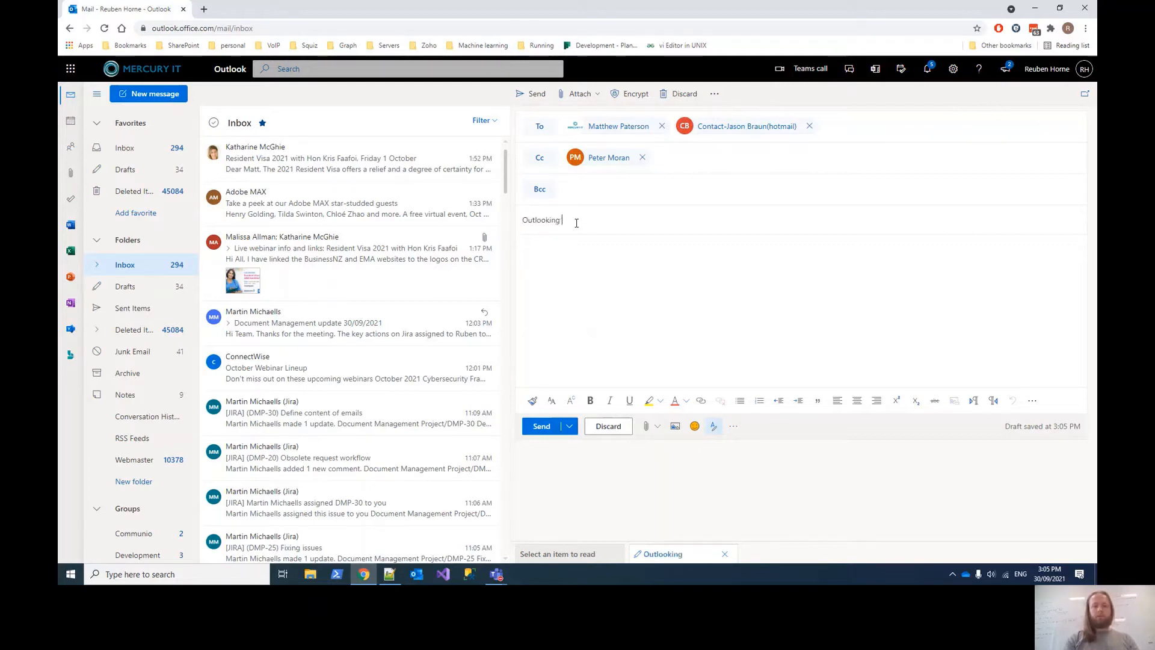
{"action": "type", "text": " times"}
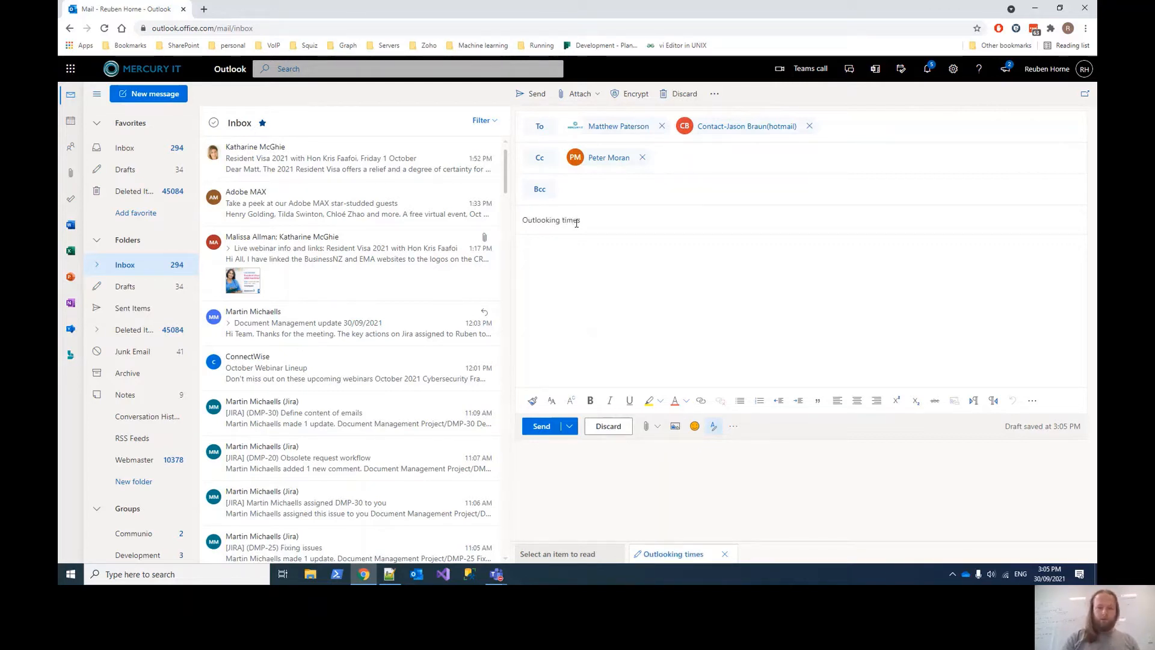
{"action": "key", "text": "ctrl+Left"}
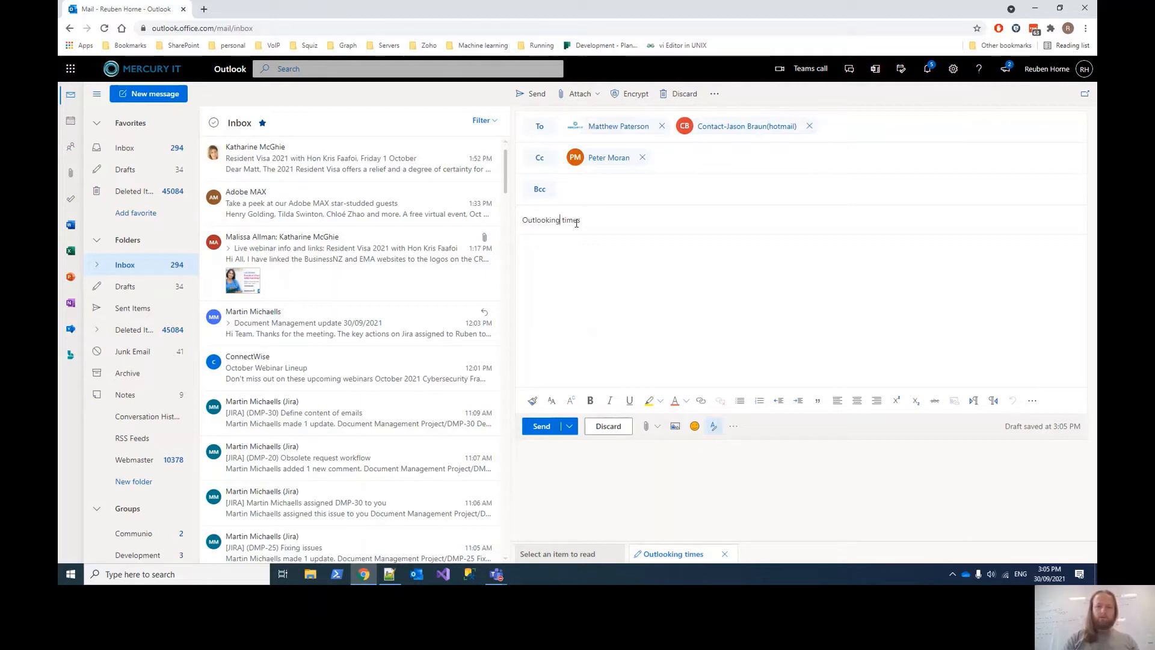
{"action": "key", "text": "ctrl+shift+Left"}
{"action": "key", "text": "shift+Right"}
{"action": "key", "text": "shift+Right"}
{"action": "key", "text": "shift+Right"}
{"action": "key", "text": "shift+Right"}
{"action": "key", "text": "shift+Right"}
{"action": "key", "text": "shift+Right"}
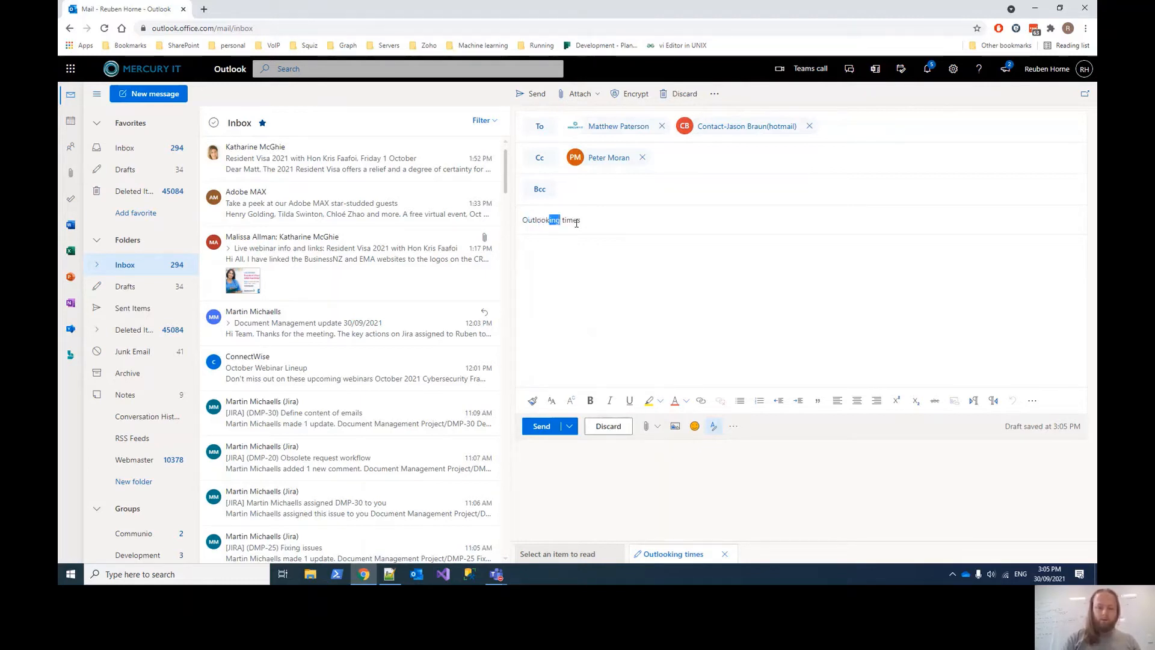
{"action": "type", "text": "training"}
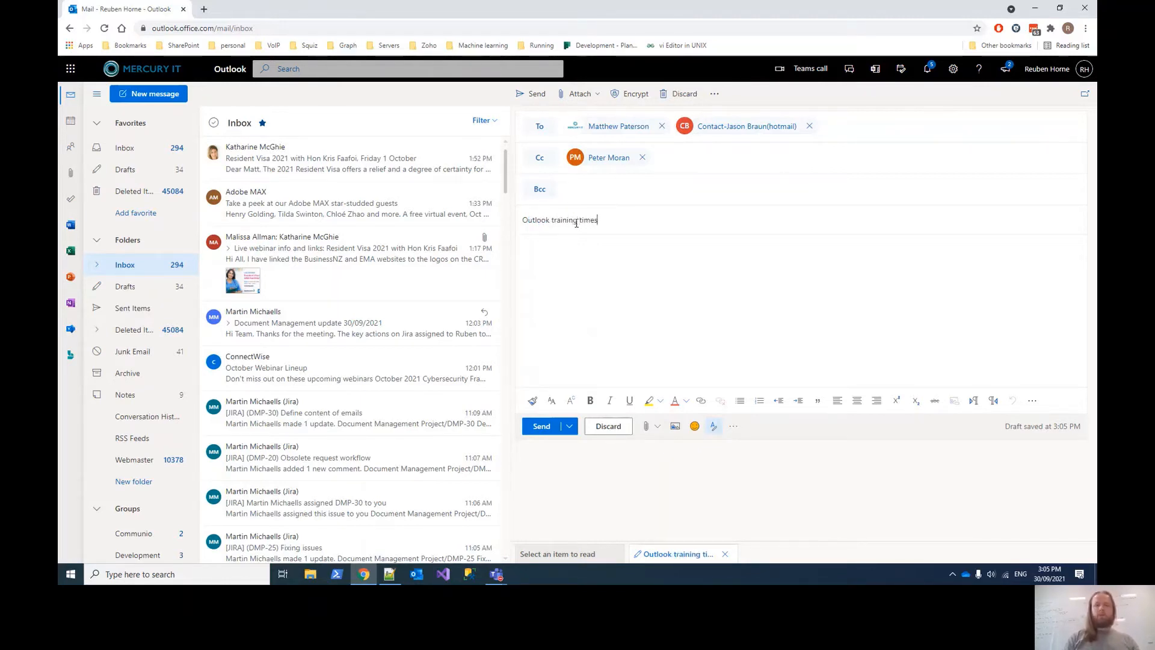
{"action": "left_click", "coordinate": [562, 254]}
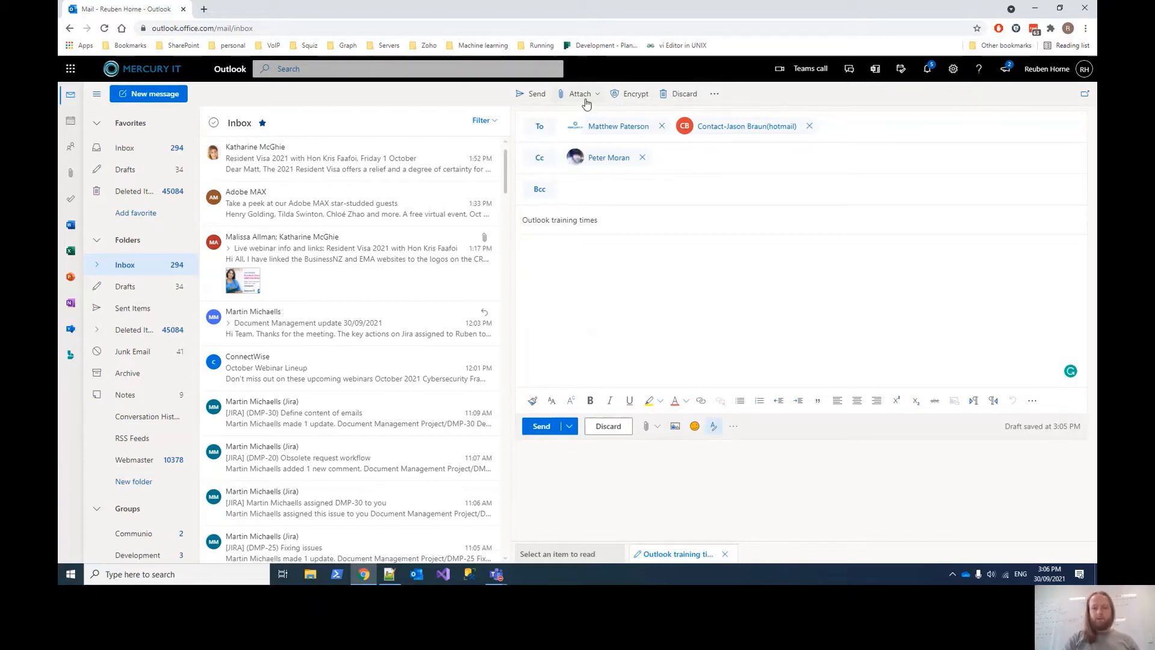
- Attach the Aurecon logo image from this computer's Images folder to the draft
{"action": "left_click", "coordinate": [649, 427]}
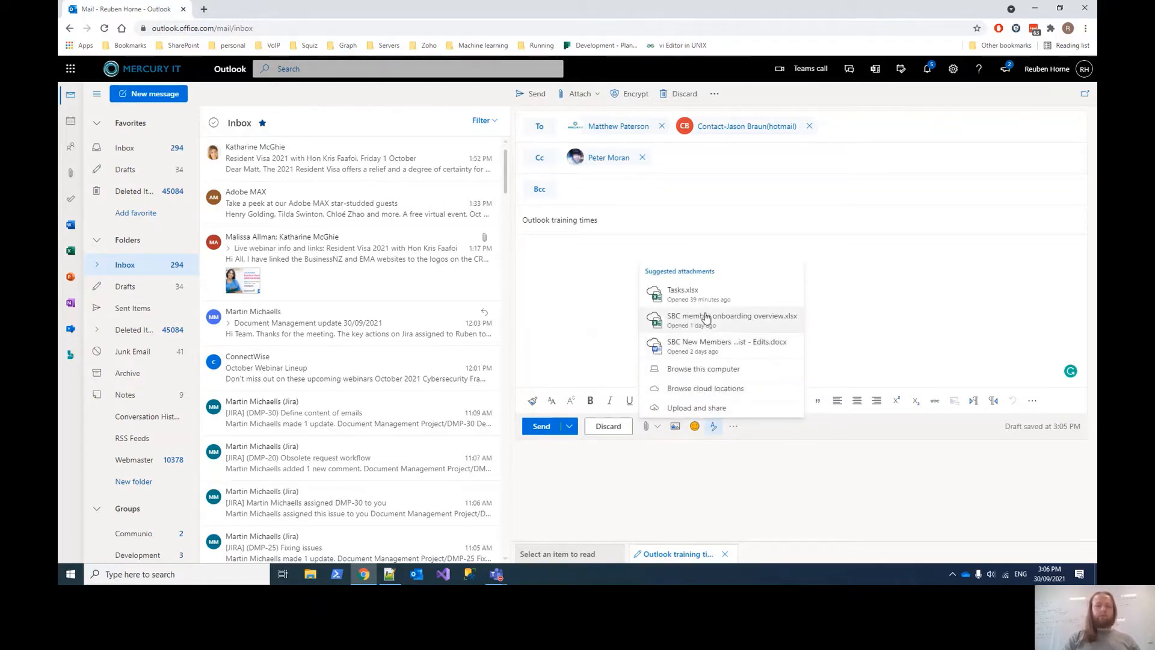
{"action": "left_click", "coordinate": [690, 370]}
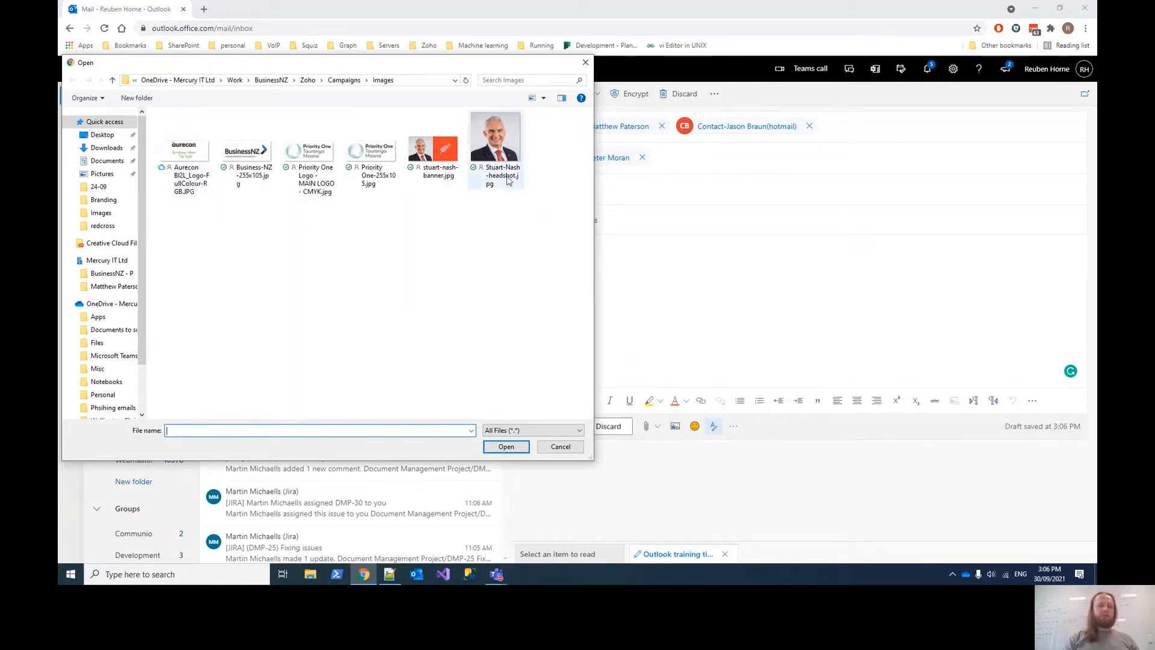
{"action": "left_click", "coordinate": [200, 178]}
{"action": "double_click", "coordinate": [200, 178]}
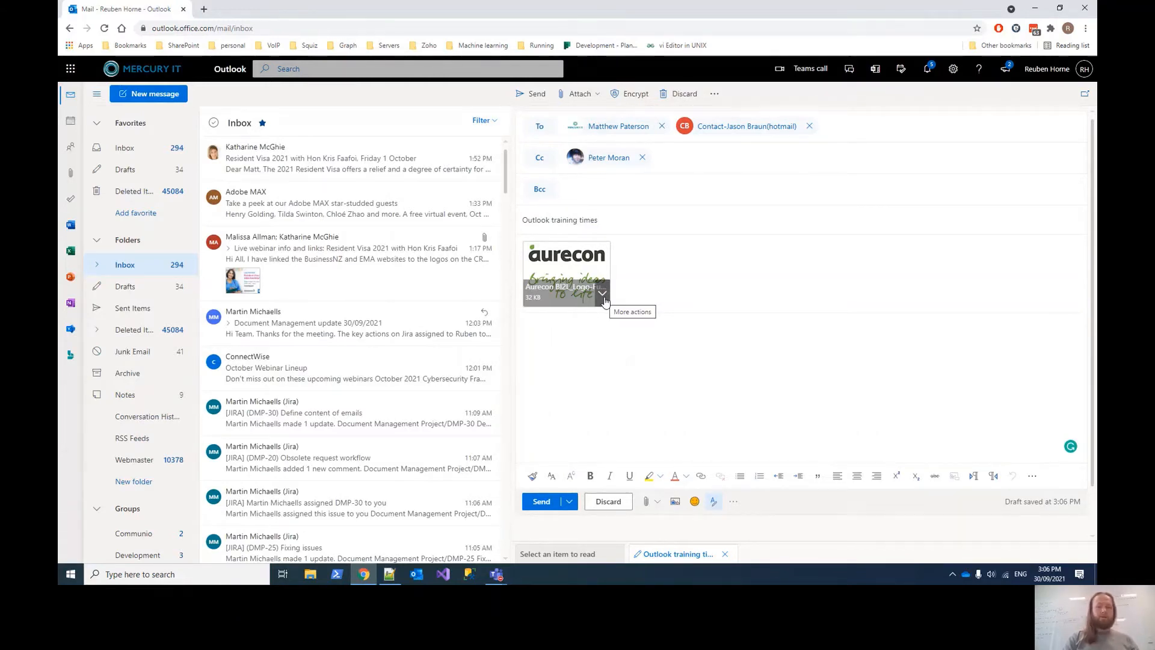
- Remove the Aurecon image attachment from the draft and switch to File Explorer
{"action": "left_click", "coordinate": [603, 294]}
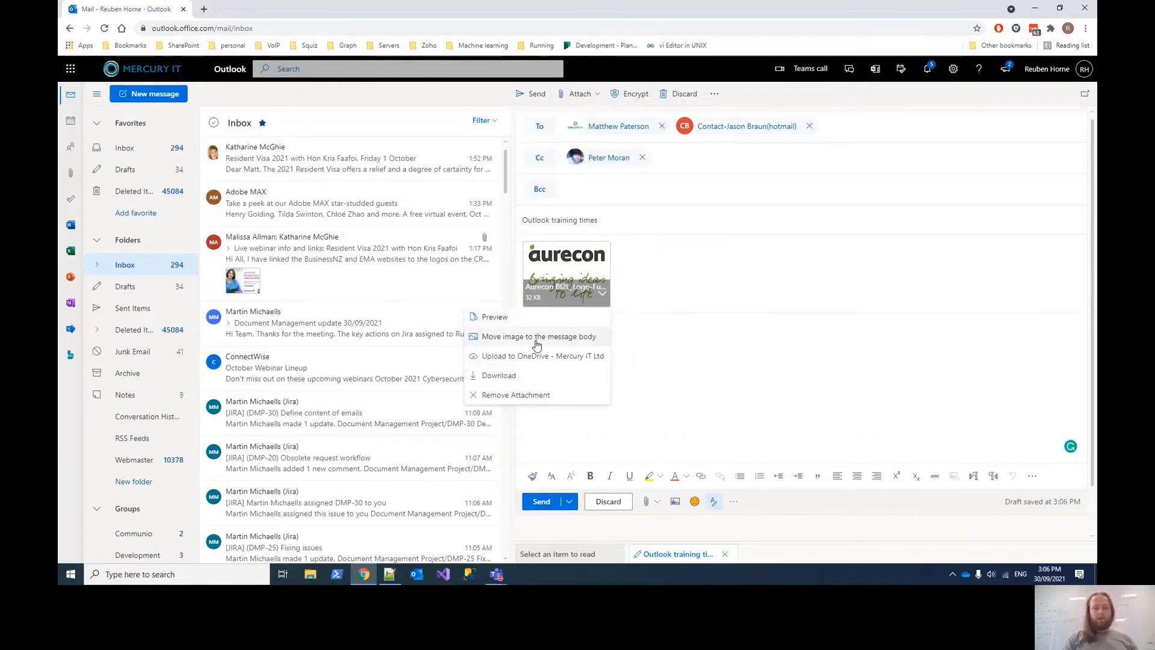
{"action": "left_click", "coordinate": [516, 395]}
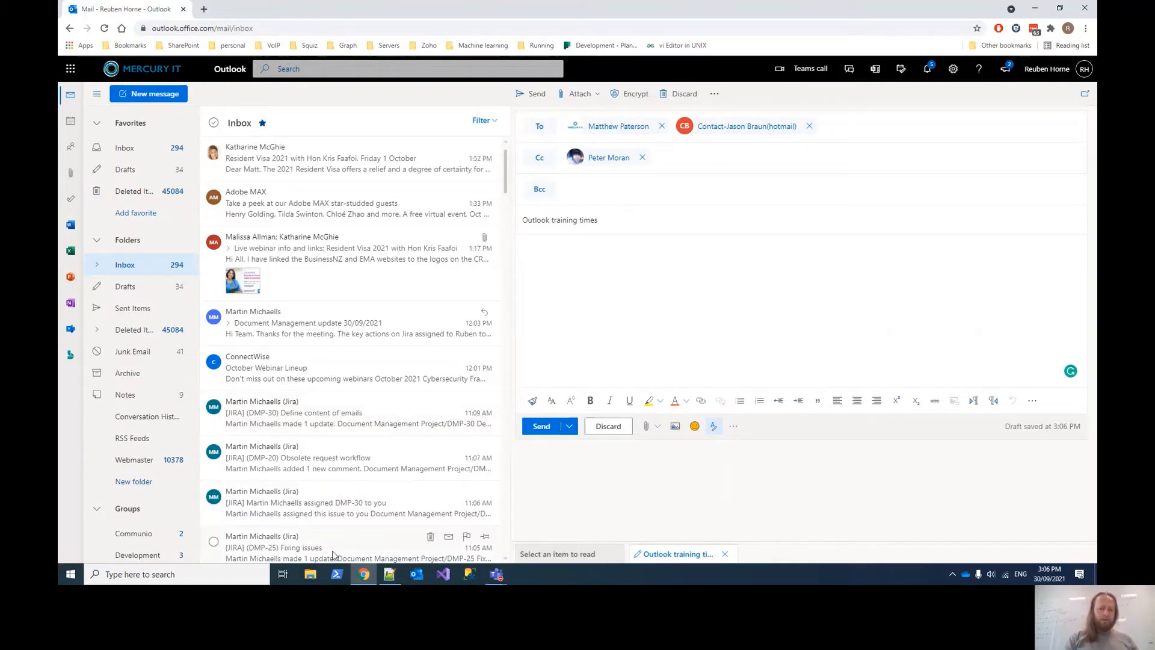
{"action": "left_click", "coordinate": [312, 575]}
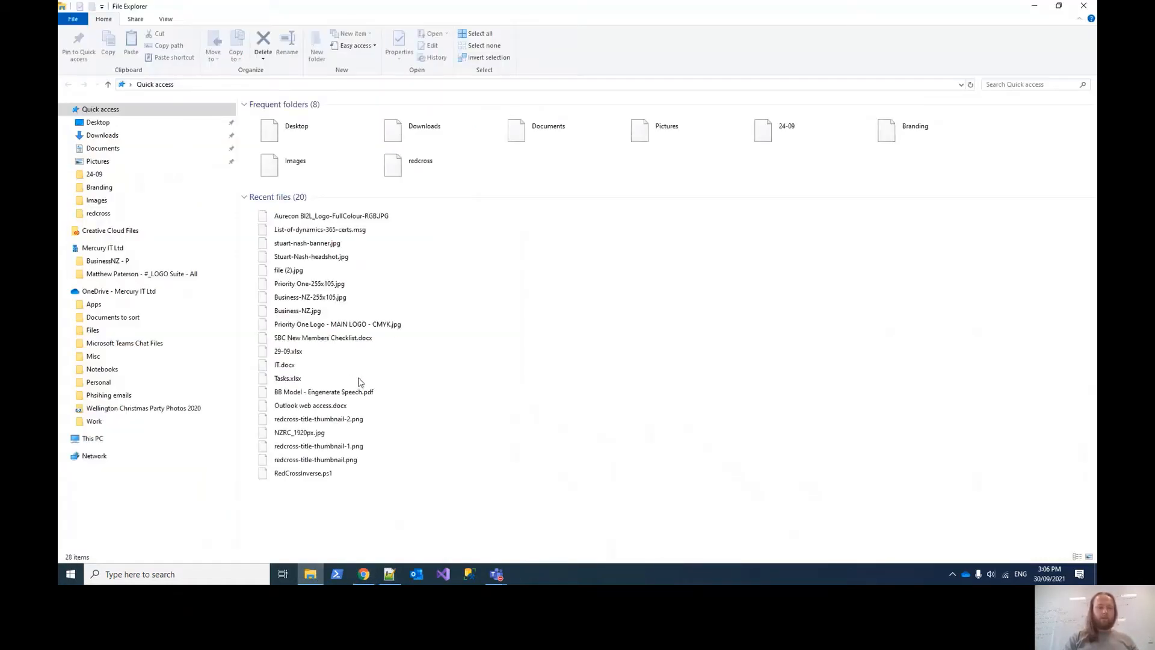
- Resize File Explorer and drag the Aurecon logo from Recent files into the message body
{"action": "left_click", "coordinate": [1057, 6]}
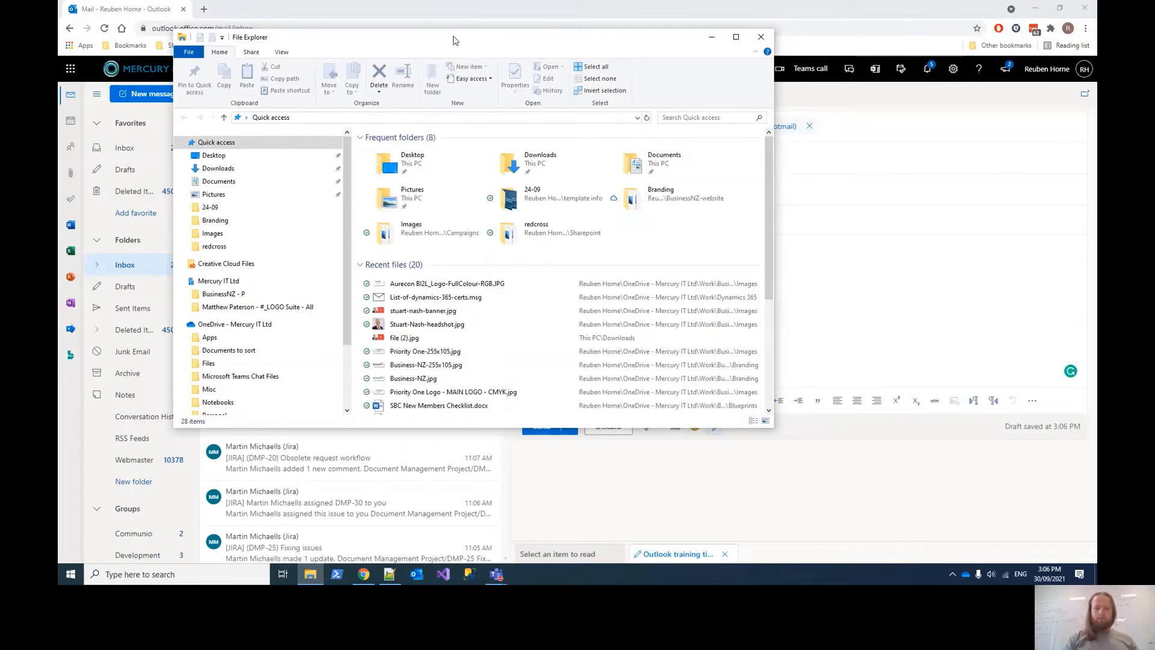
{"action": "left_click_drag", "start_coordinate": [453, 41], "coordinate": [272, 22]}
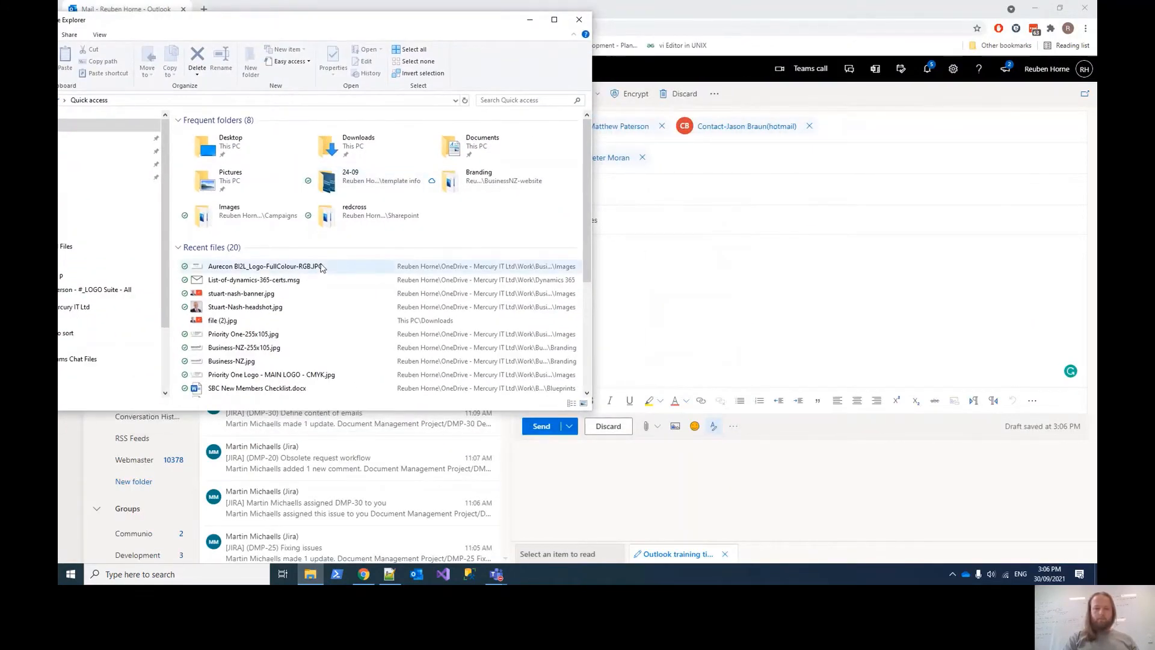
{"action": "left_click_drag", "start_coordinate": [321, 267], "coordinate": [701, 310]}
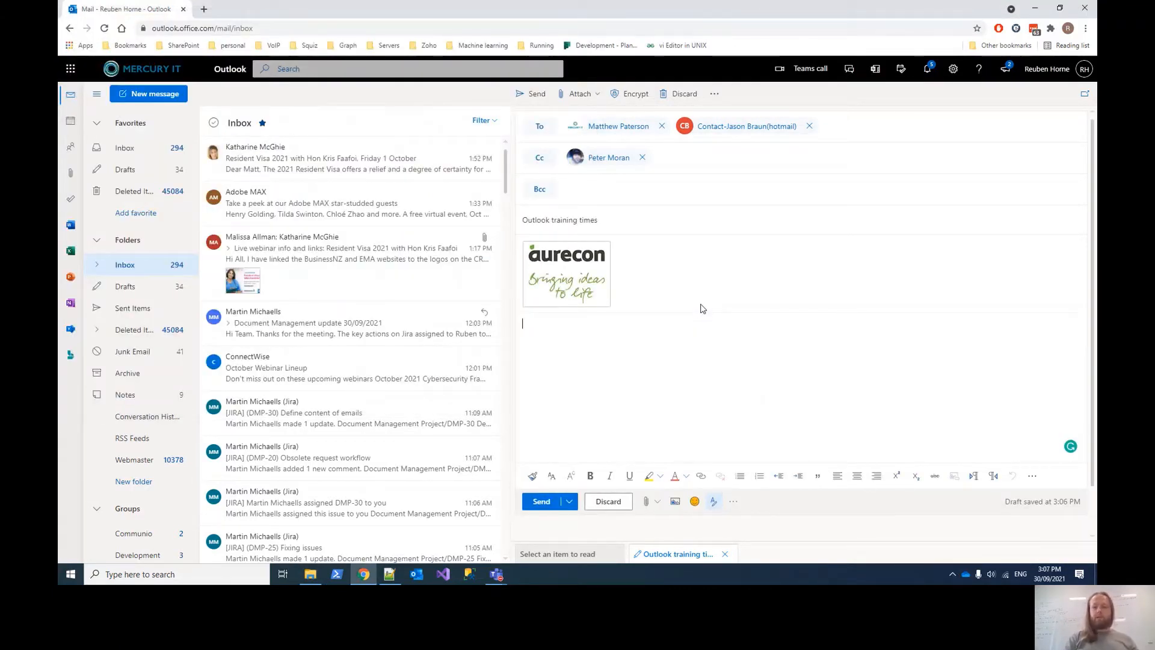
- Remove the Aurecon image attachment, discard the Outlook training times draft, and open the Adobe MAX email
{"action": "left_click", "coordinate": [603, 300]}
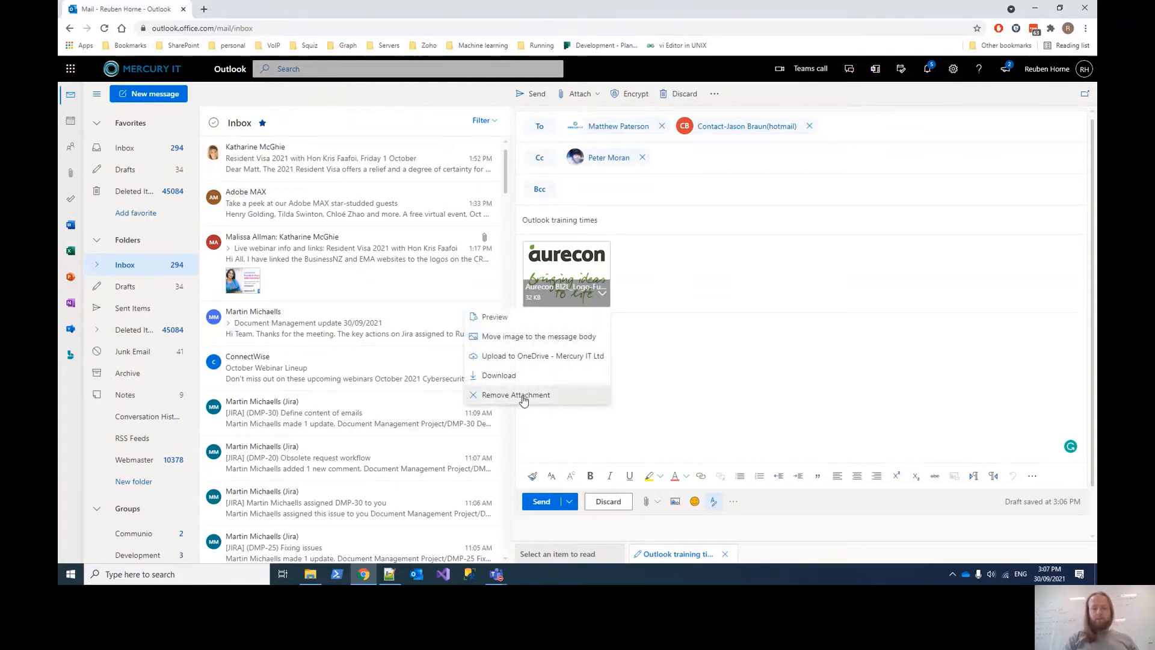
{"action": "left_click", "coordinate": [522, 399]}
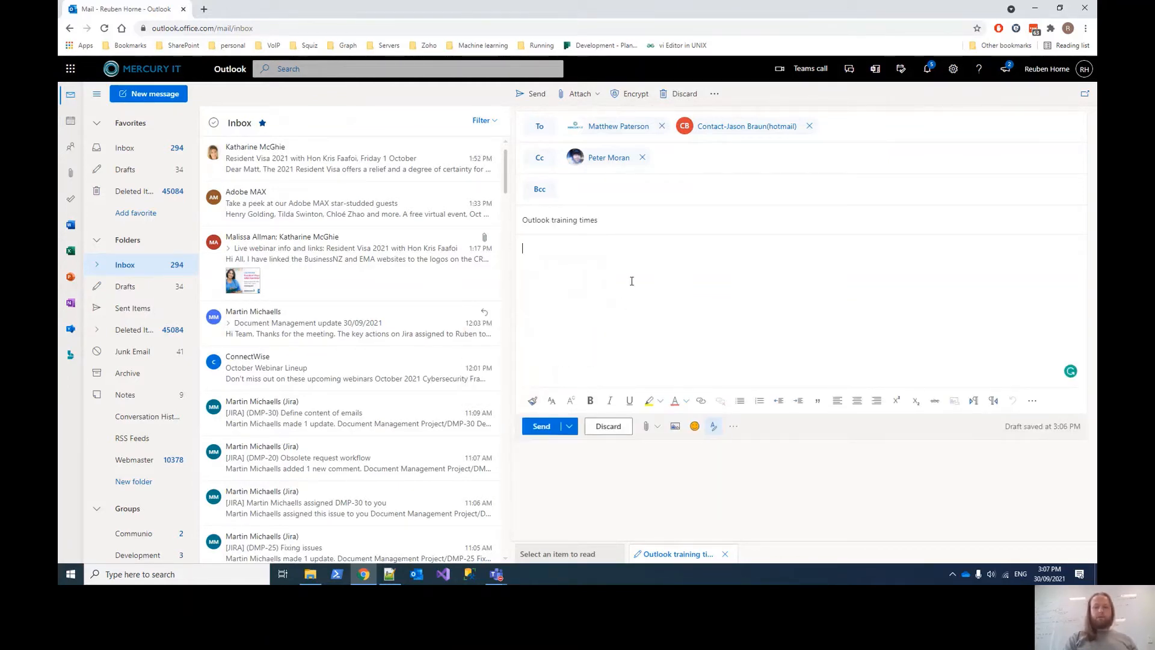
{"action": "left_click", "coordinate": [568, 426]}
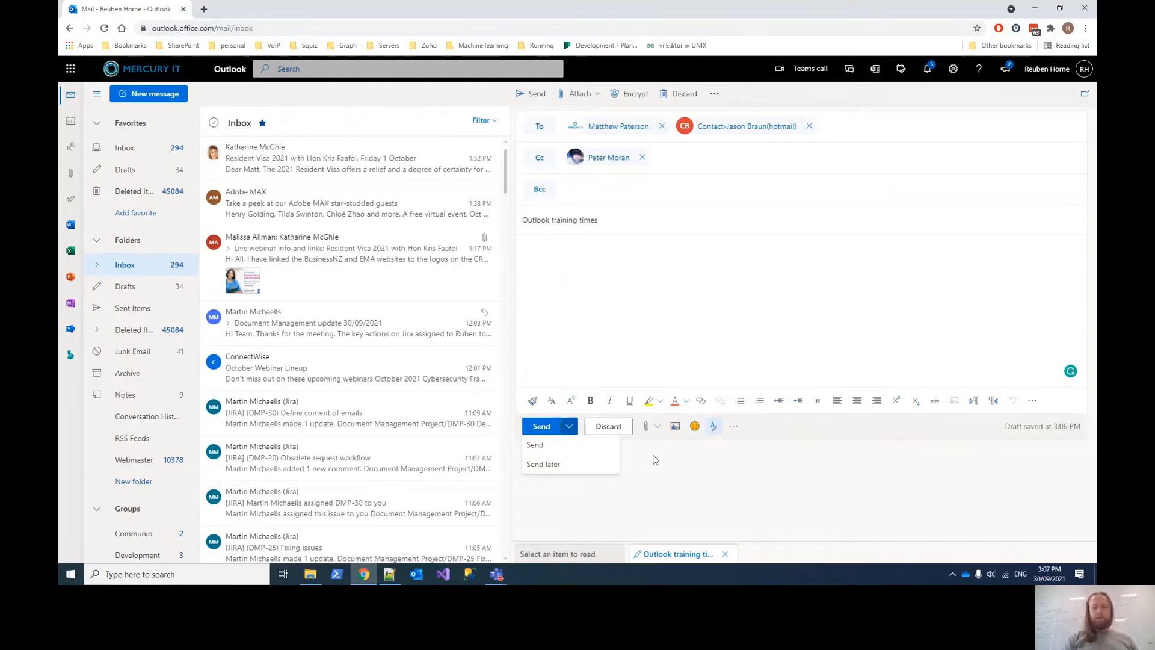
{"action": "left_click", "coordinate": [609, 426]}
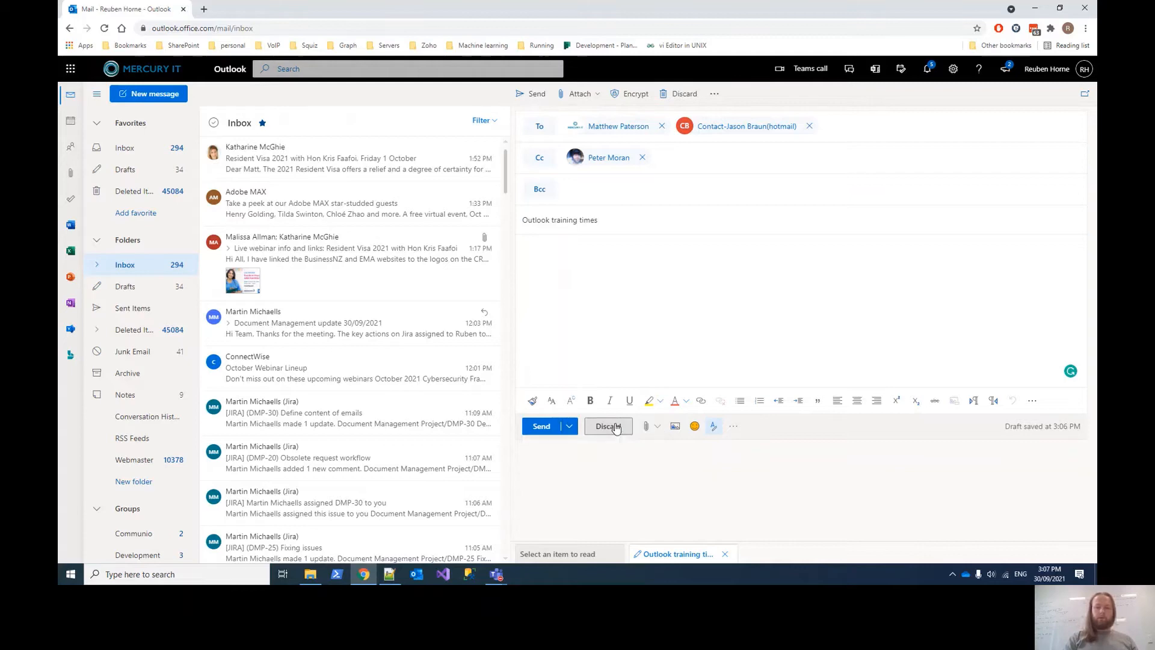
{"action": "left_click", "coordinate": [608, 425]}
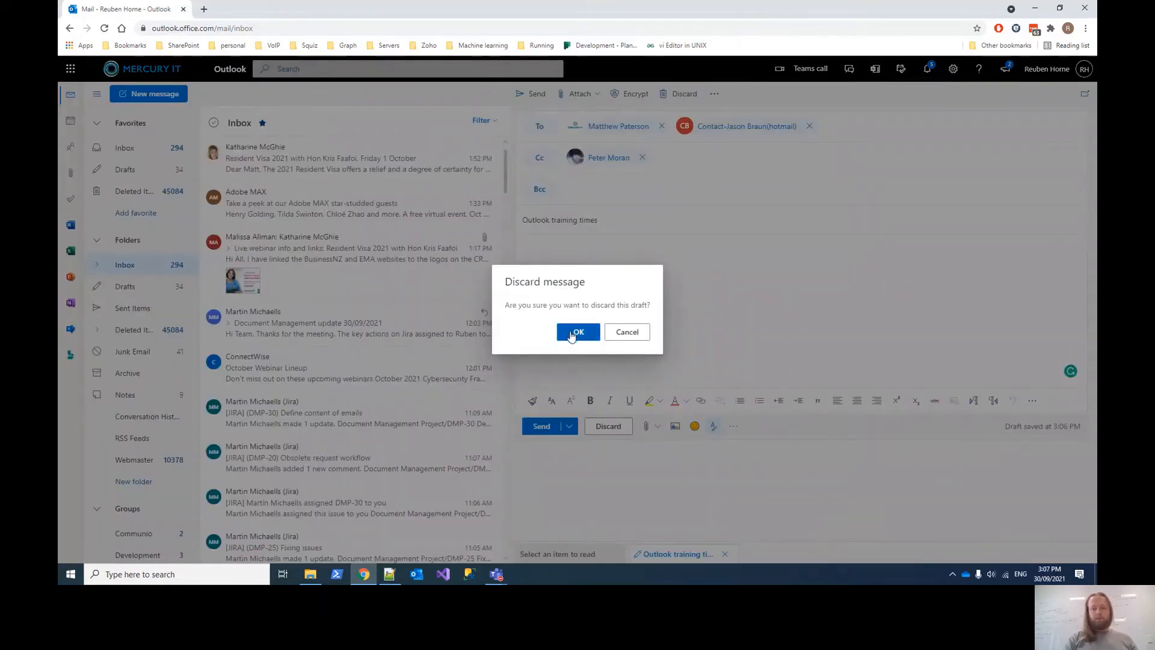
{"action": "left_click", "coordinate": [572, 331]}
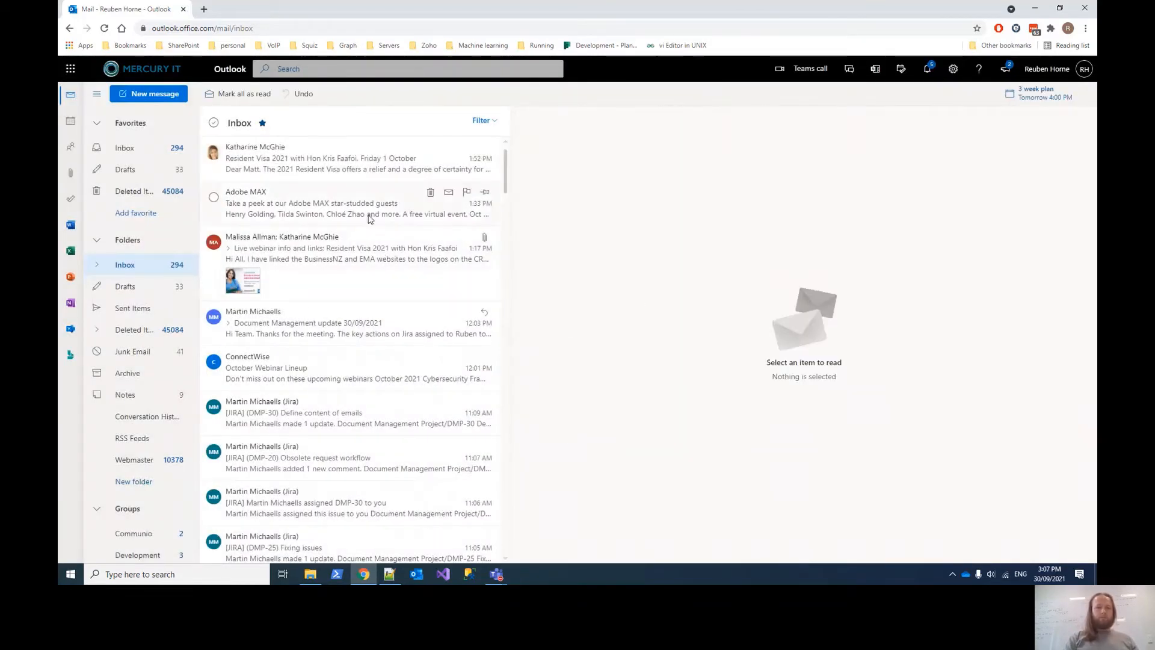
{"action": "left_click", "coordinate": [369, 209]}
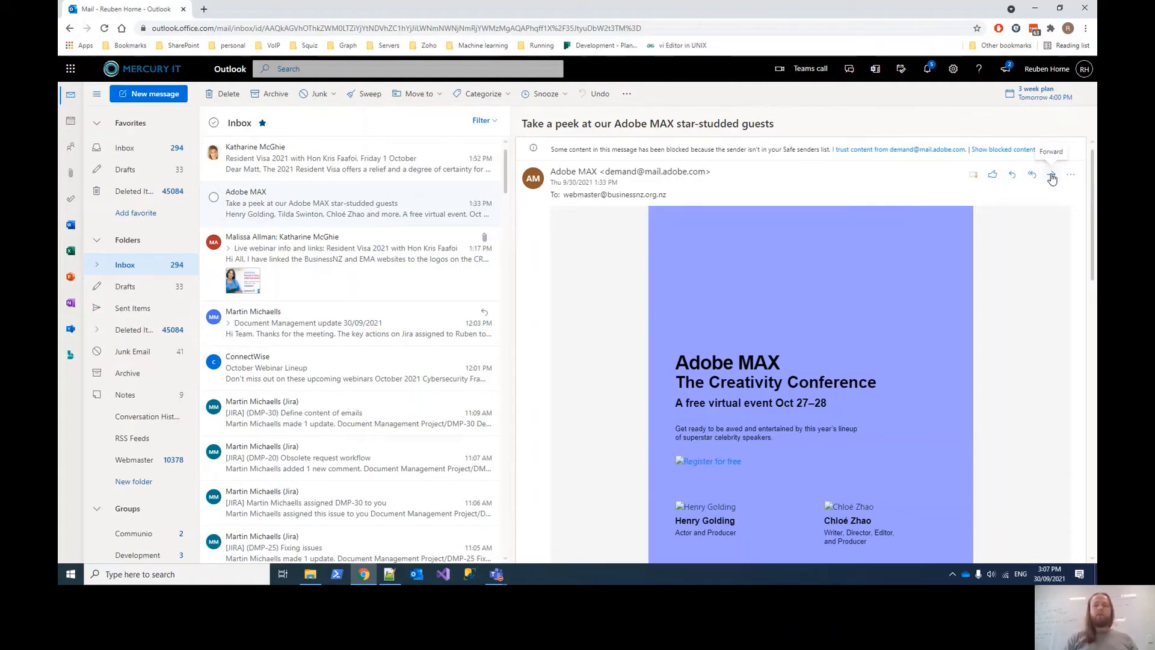
- Start a reply to the Adobe MAX email, then discard that reply draft
{"action": "left_click", "coordinate": [1013, 176]}
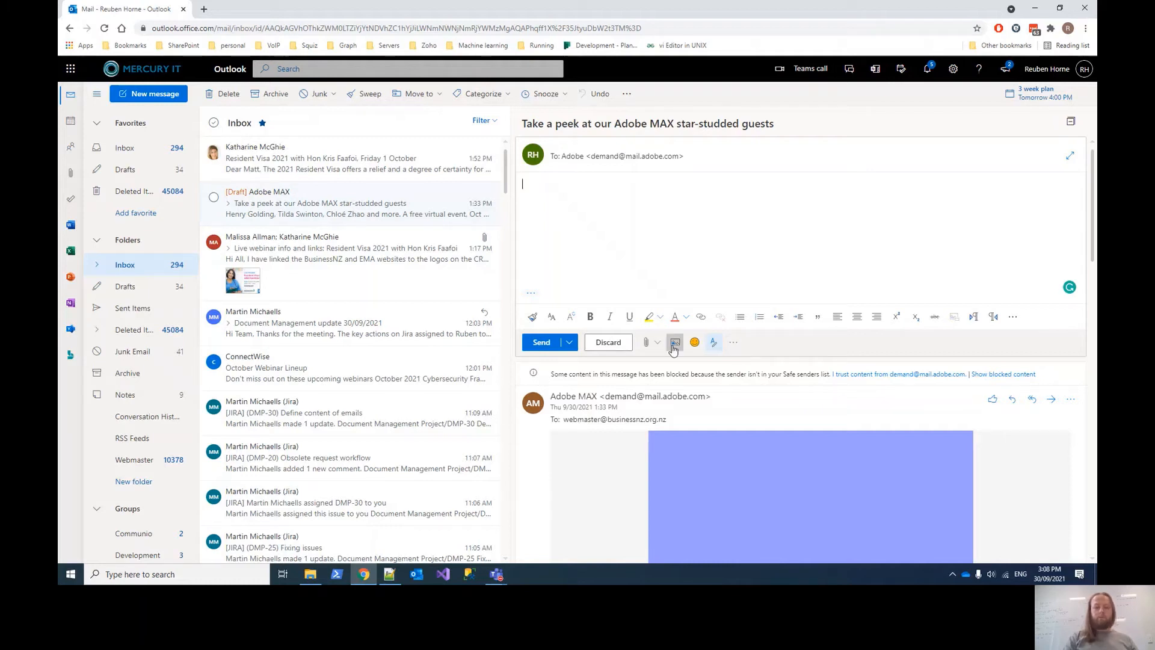
{"action": "left_click", "coordinate": [608, 341]}
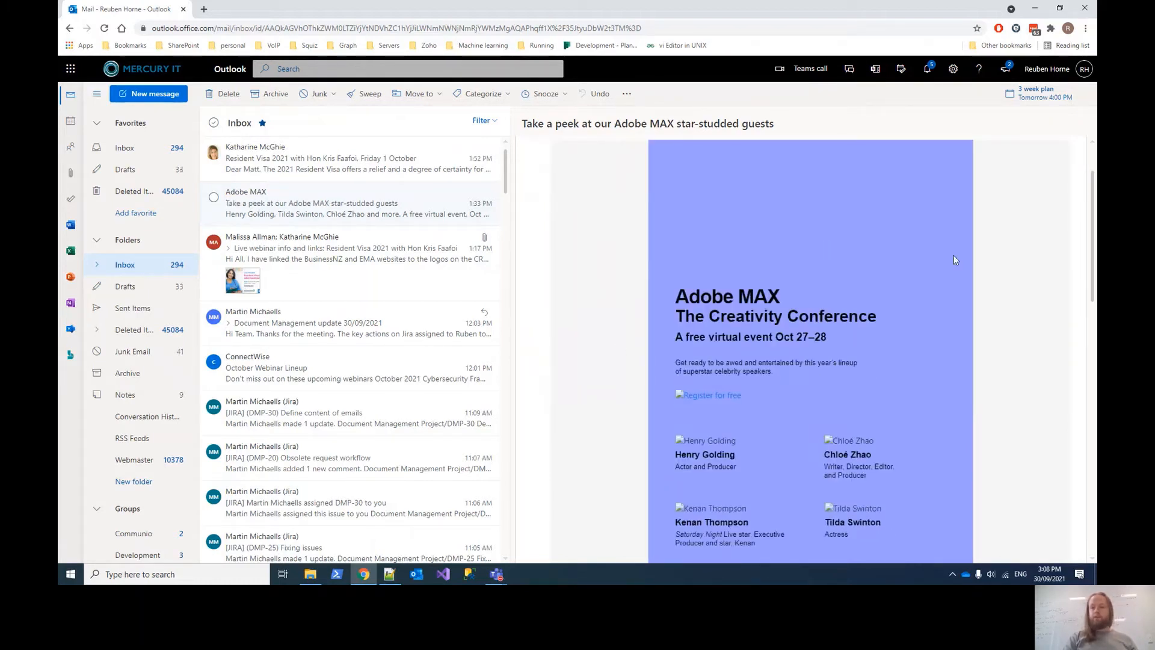
- Forward the ConnectWise October Webinar Lineup email, then discard the forward draft
{"action": "left_click", "coordinate": [323, 383]}
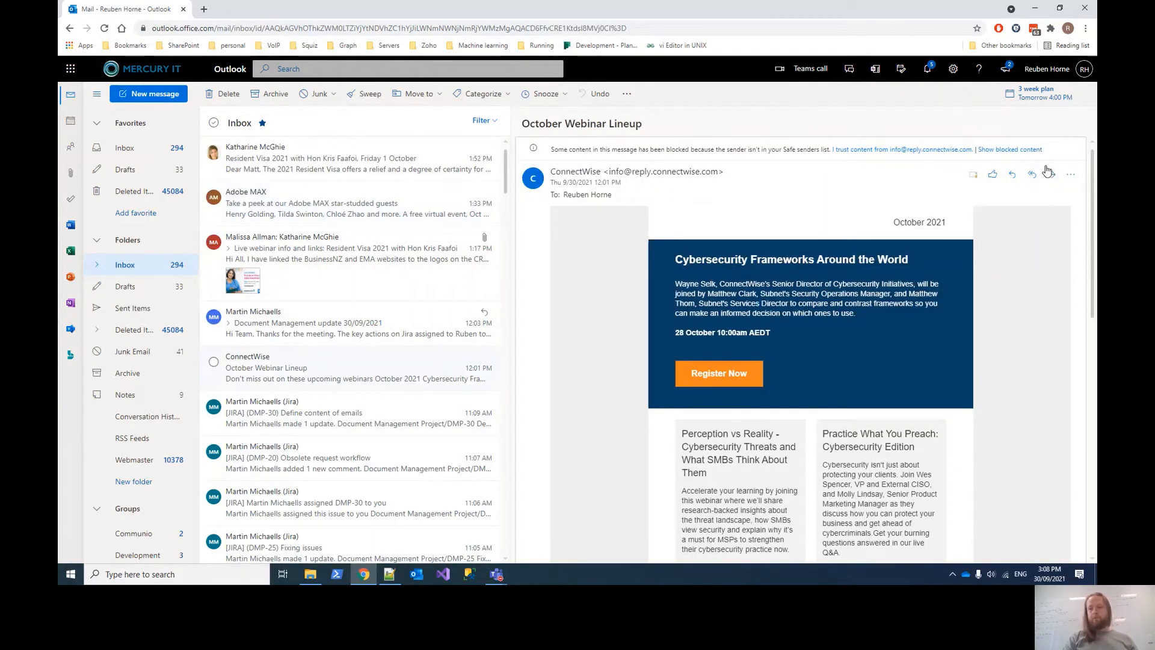
{"action": "left_click", "coordinate": [1050, 174]}
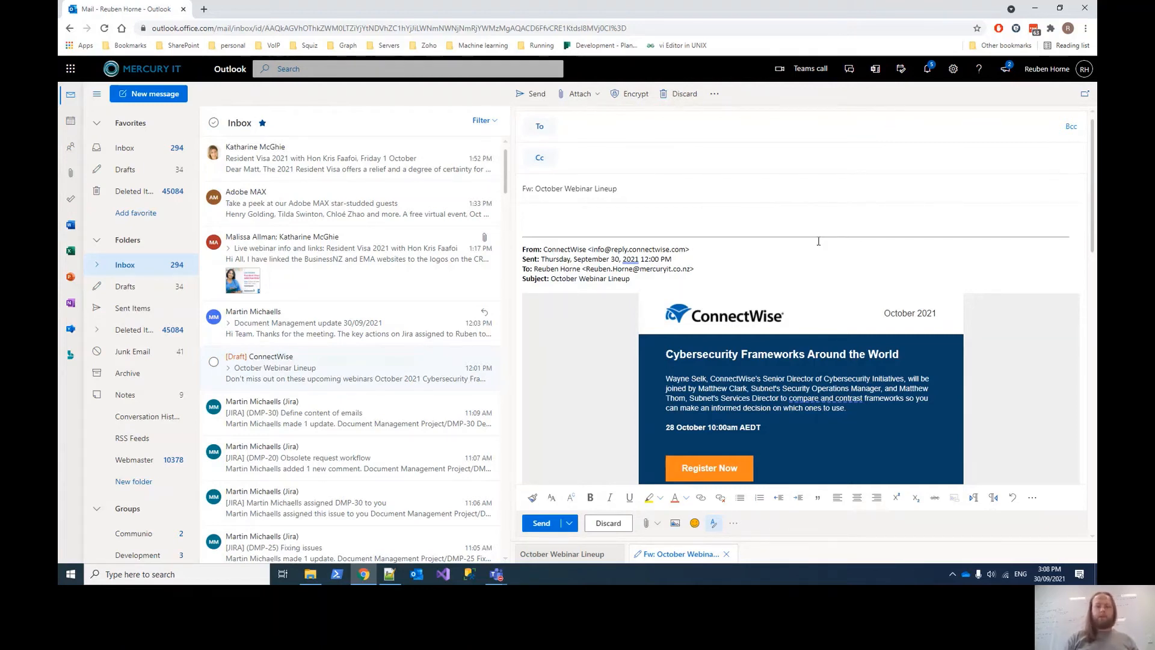
{"action": "left_click", "coordinate": [604, 524]}
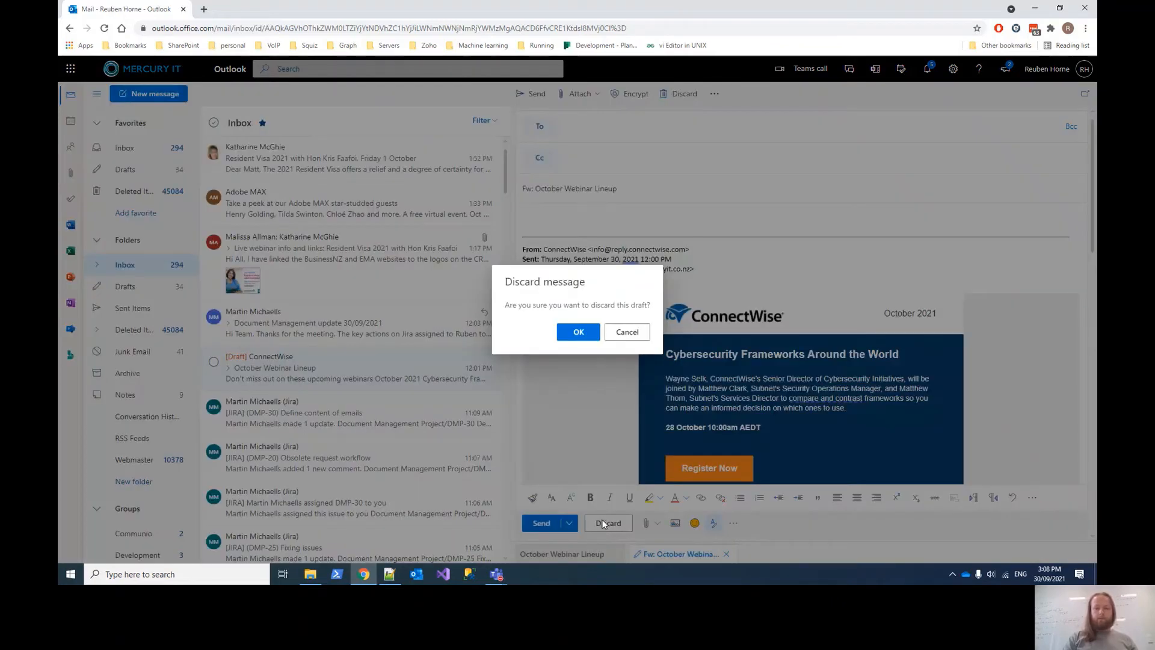
{"action": "left_click", "coordinate": [578, 332]}
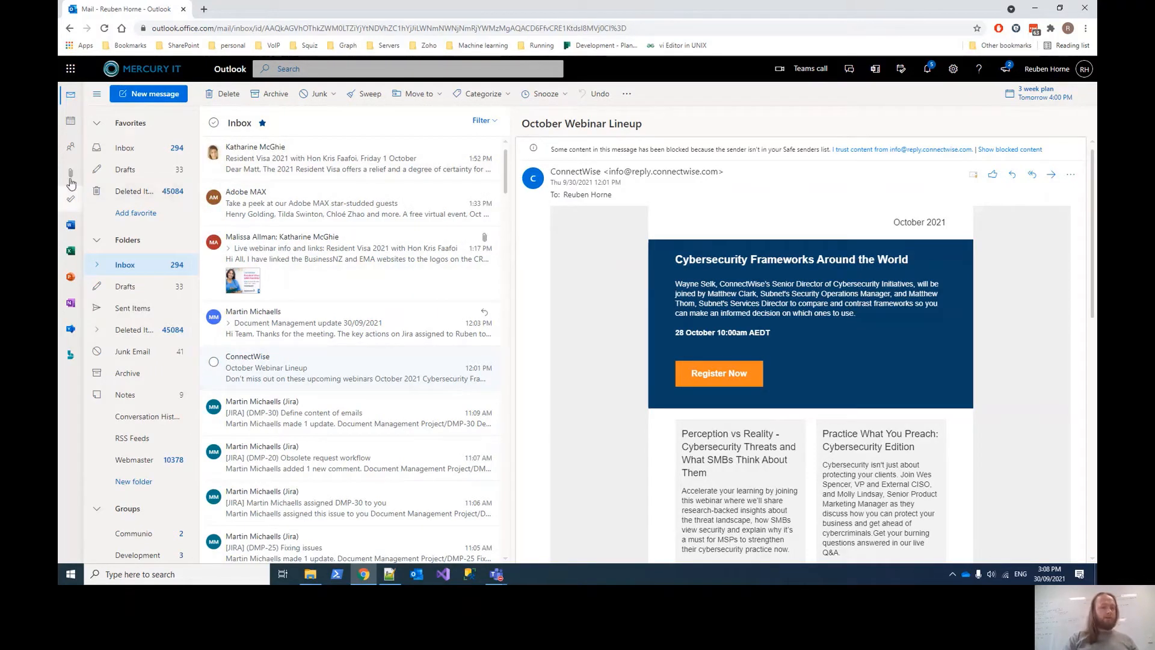
- Open the Calendar, try the Week view, then return to the September 2021 Month view
{"action": "left_click", "coordinate": [72, 130]}
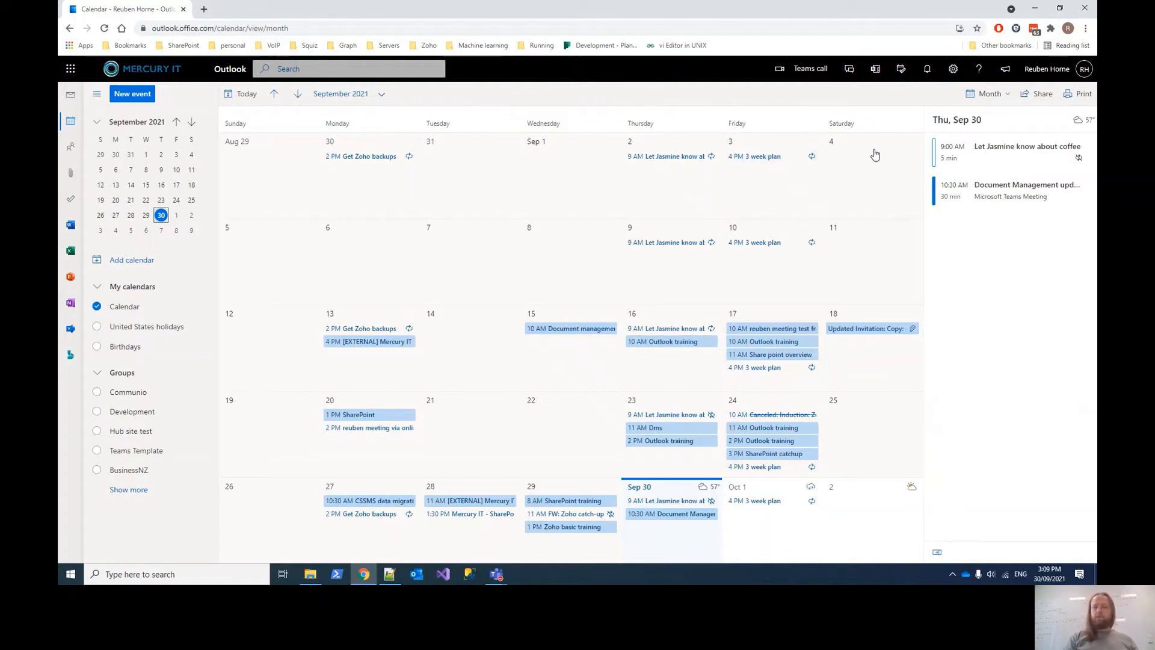
{"action": "left_click", "coordinate": [1000, 92]}
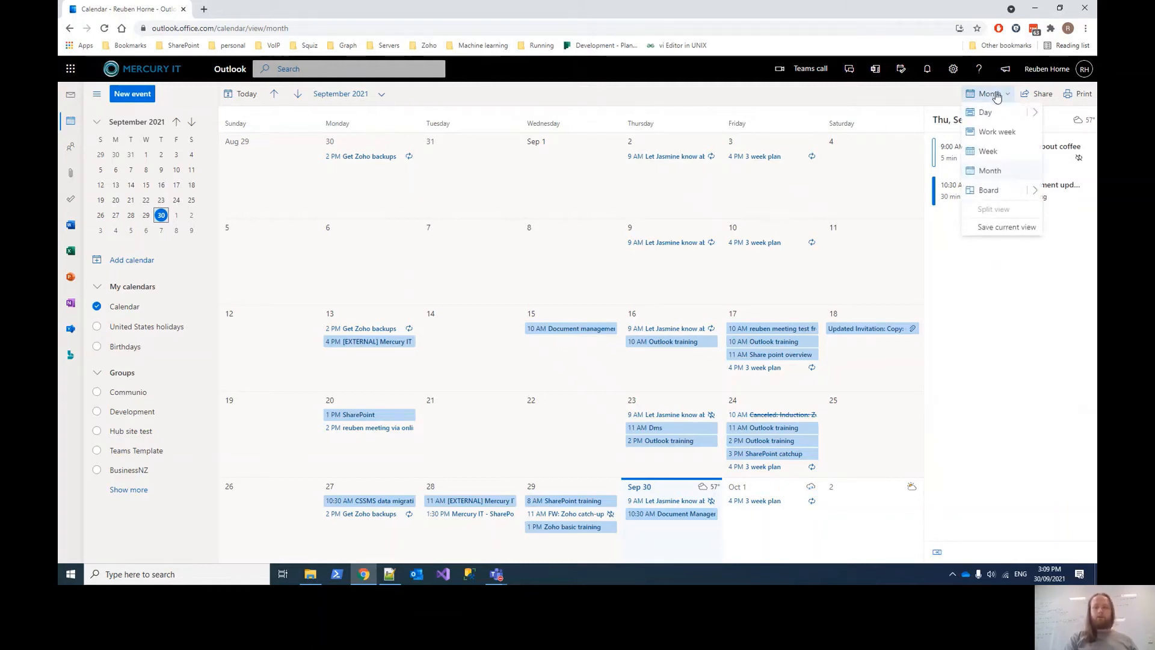
{"action": "left_click", "coordinate": [987, 153]}
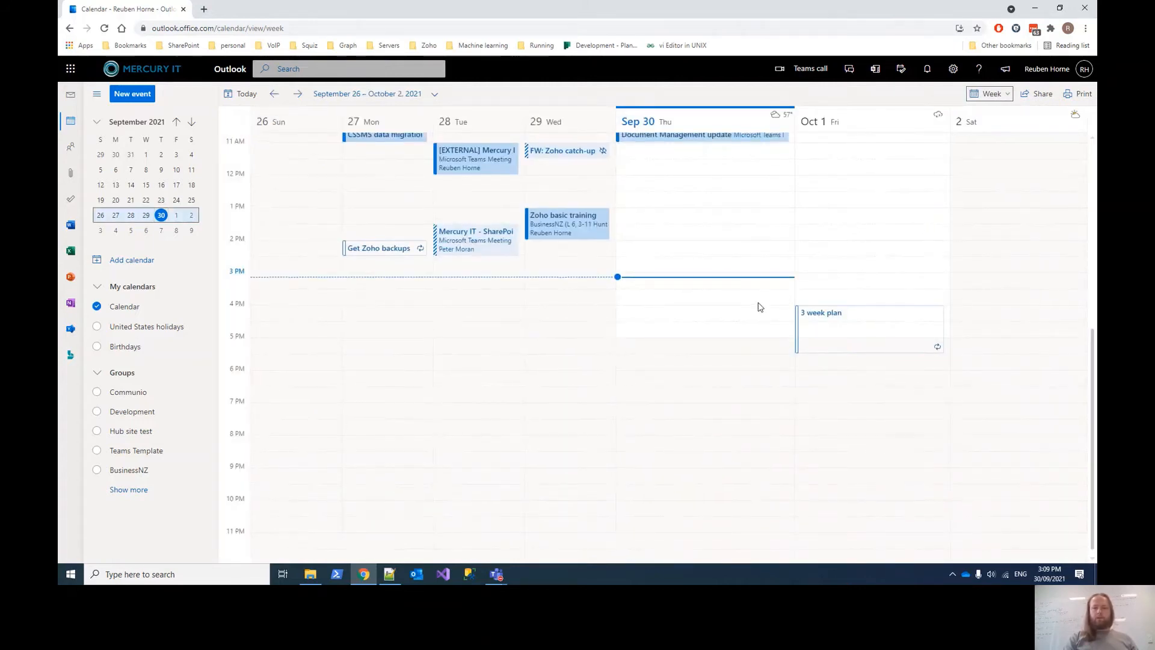
{"action": "scroll", "coordinate": [758, 307], "scroll_direction": "up", "scroll_amount": 3}
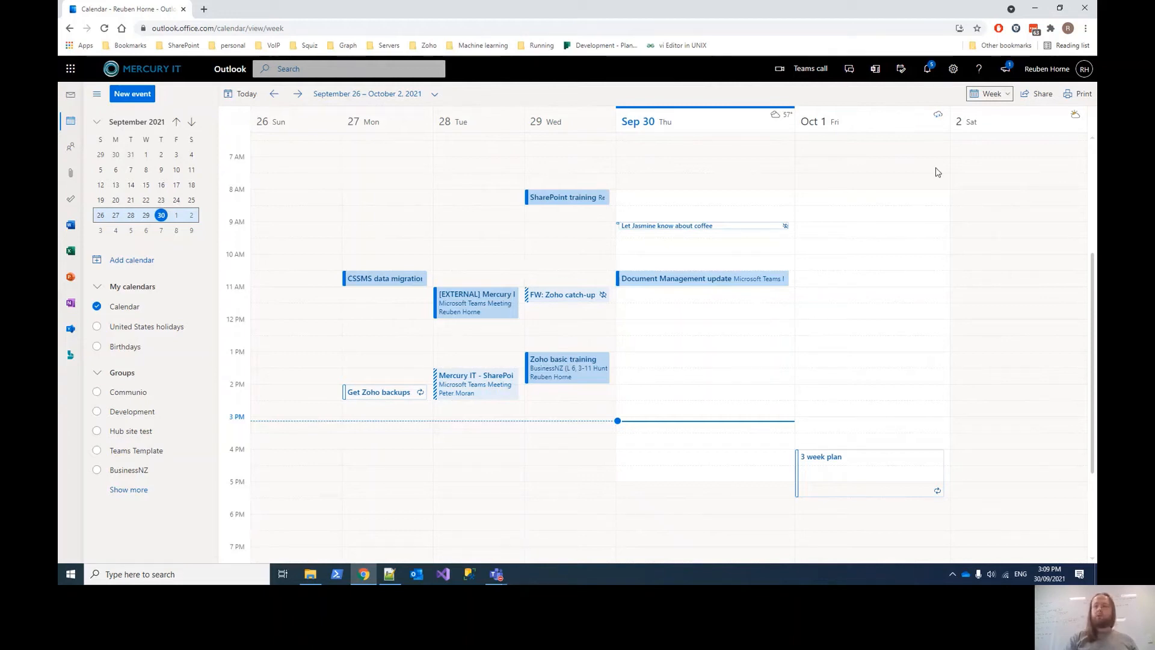
{"action": "left_click", "coordinate": [991, 94]}
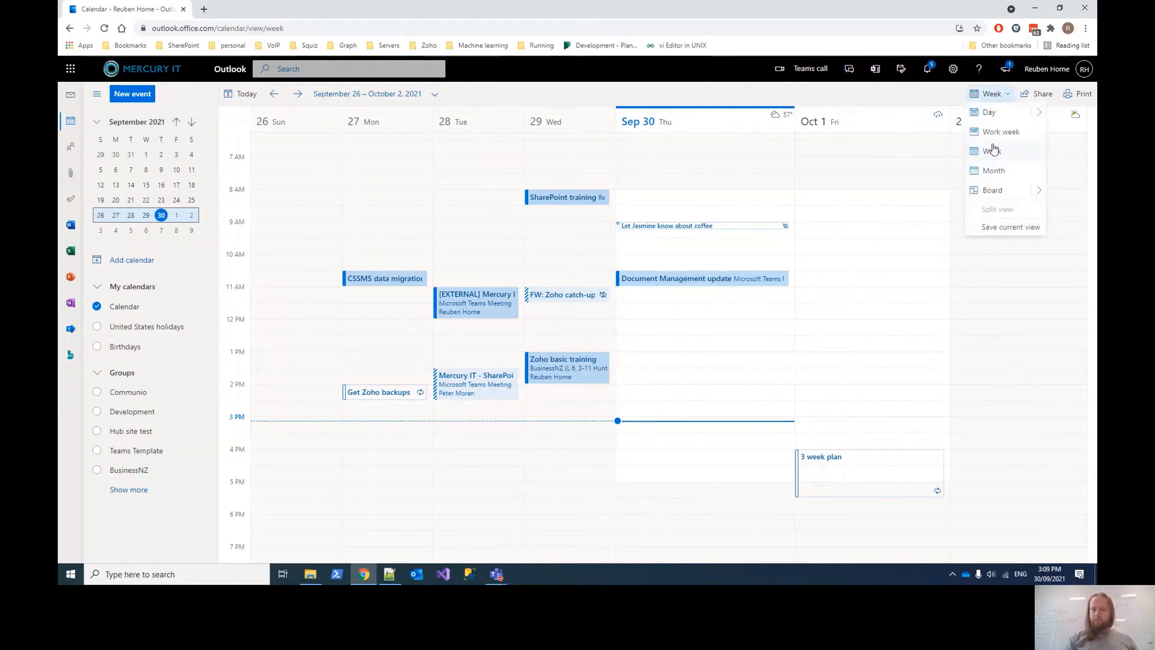
{"action": "left_click", "coordinate": [987, 172]}
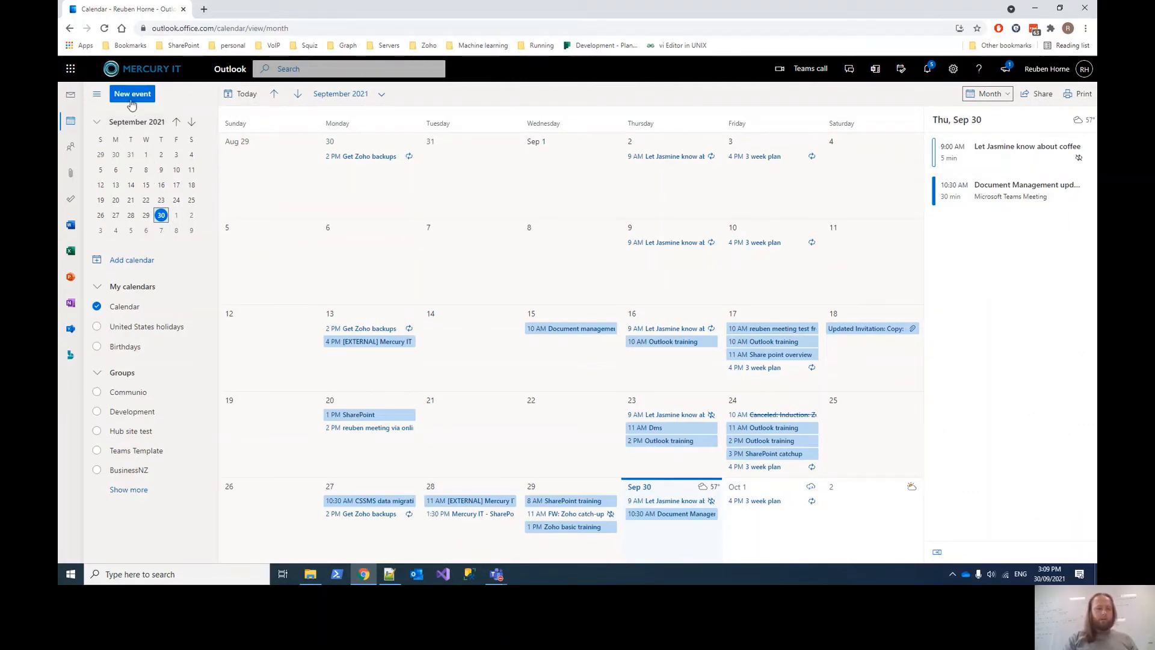
- Create a new event titled 'Outlook training' and invite two suggested contacts as attendees
{"action": "left_click", "coordinate": [131, 96]}
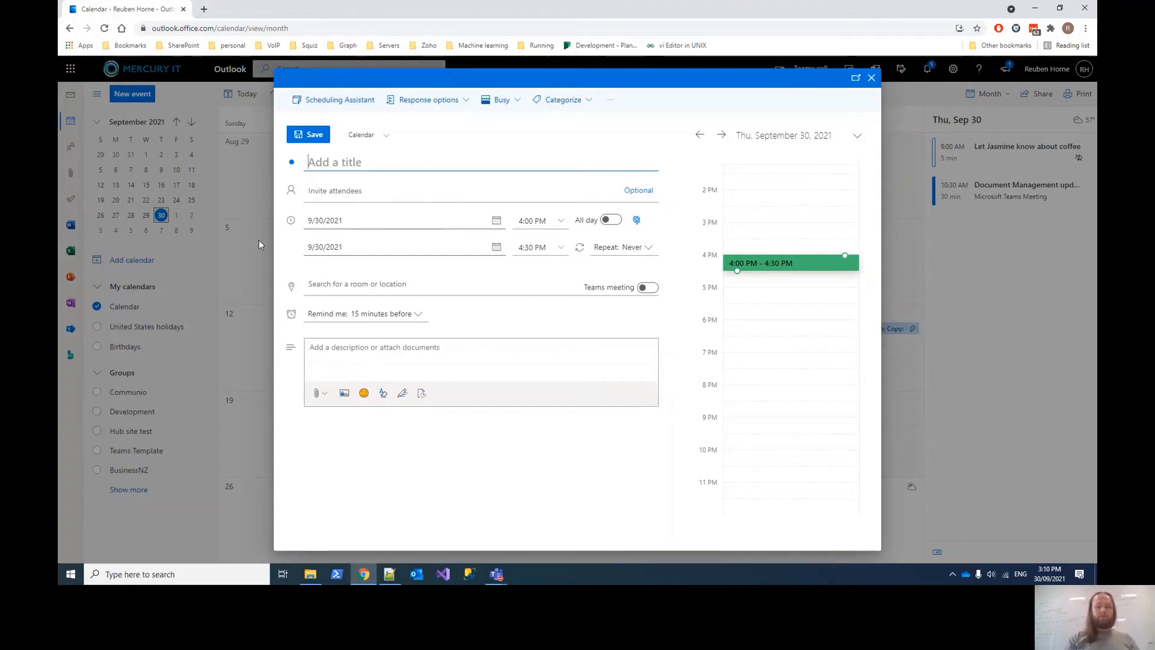
{"action": "type", "text": "Outlo"}
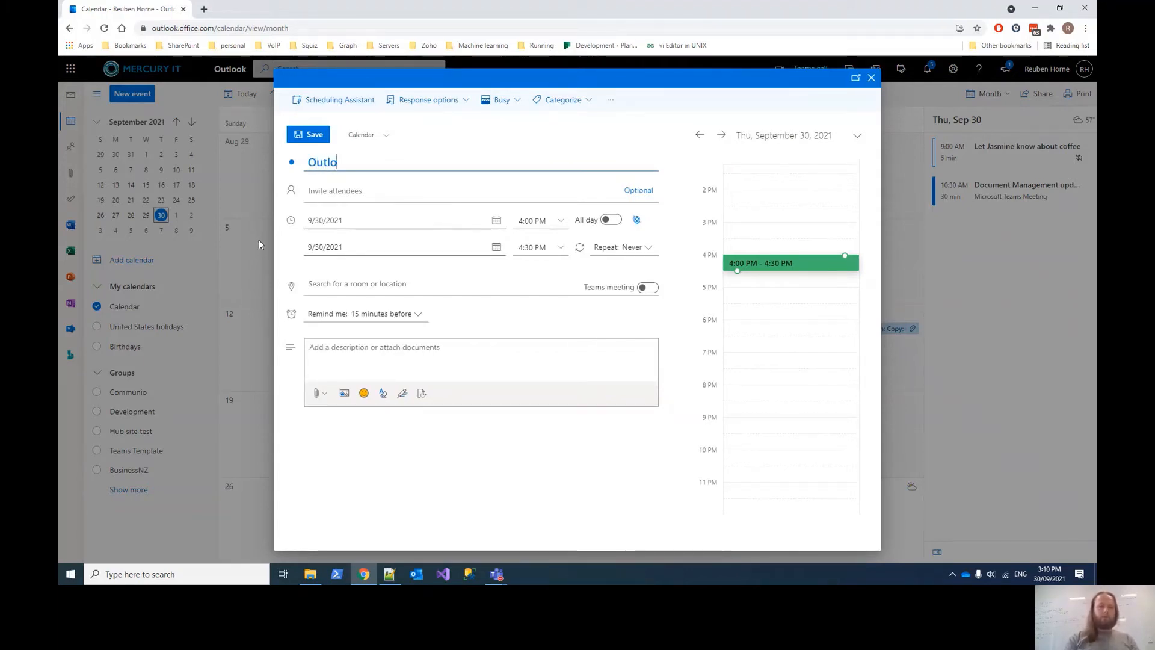
{"action": "type", "text": "ok training"}
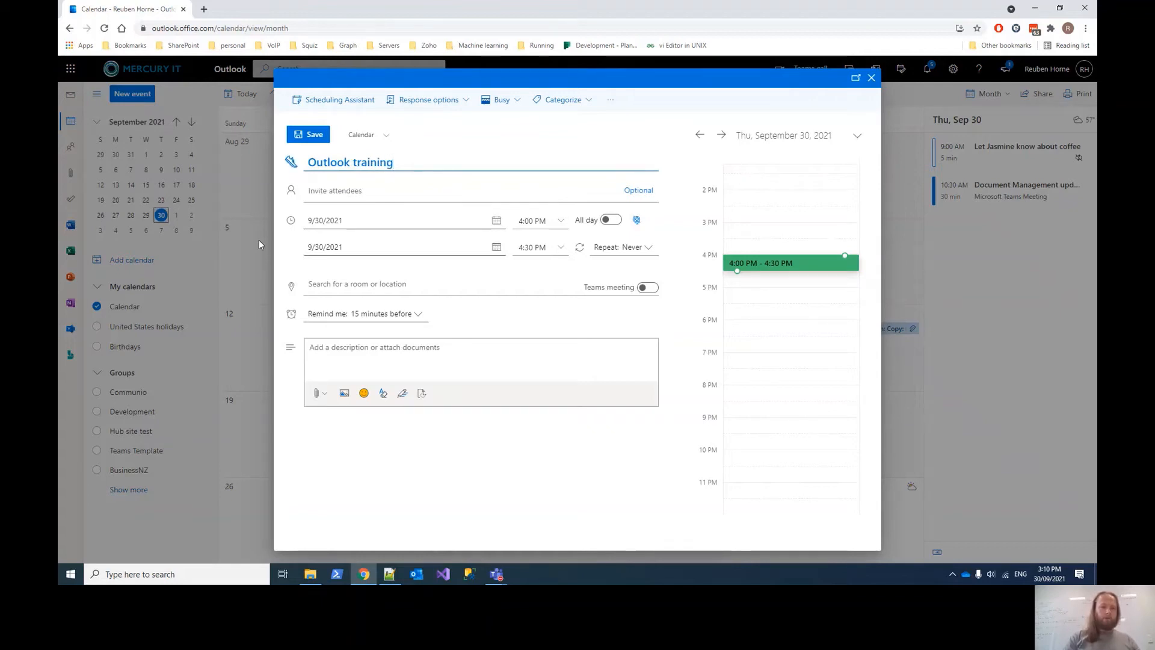
{"action": "left_click", "coordinate": [364, 187]}
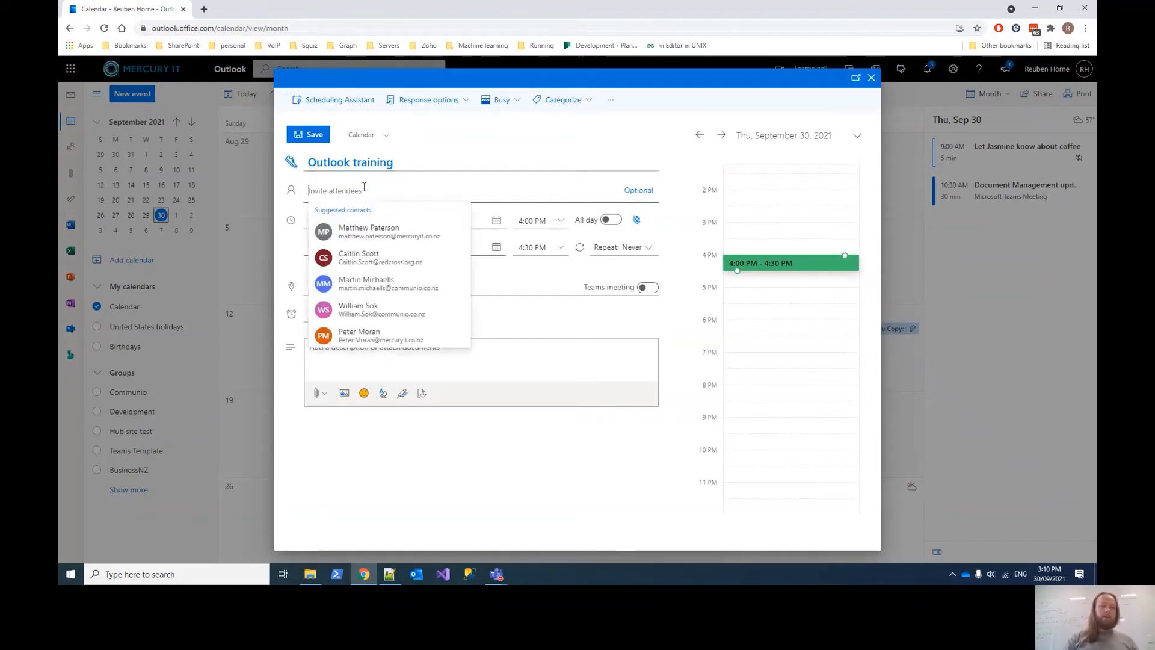
{"action": "left_click", "coordinate": [367, 241]}
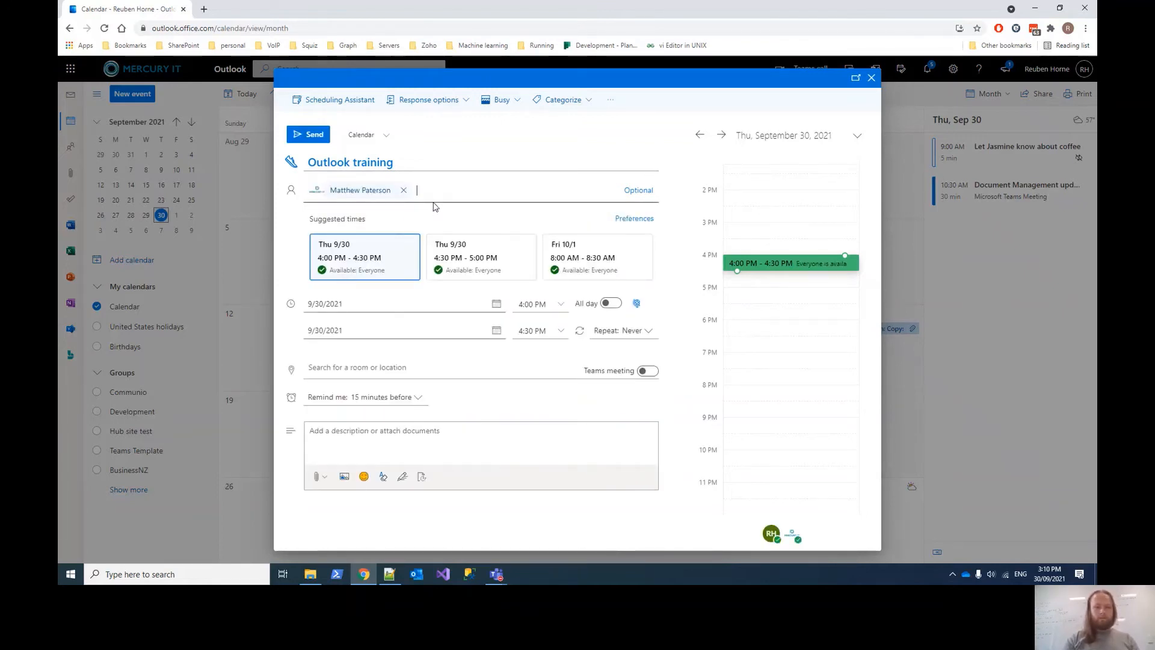
{"action": "type", "text": "peter"}
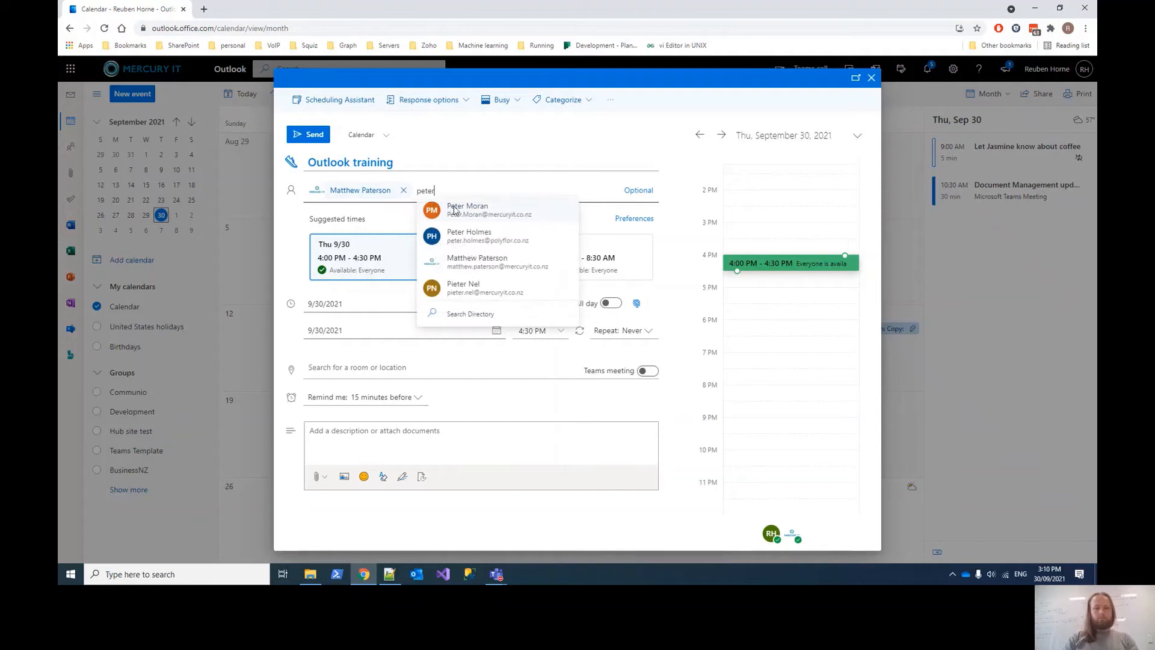
{"action": "left_click", "coordinate": [455, 210]}
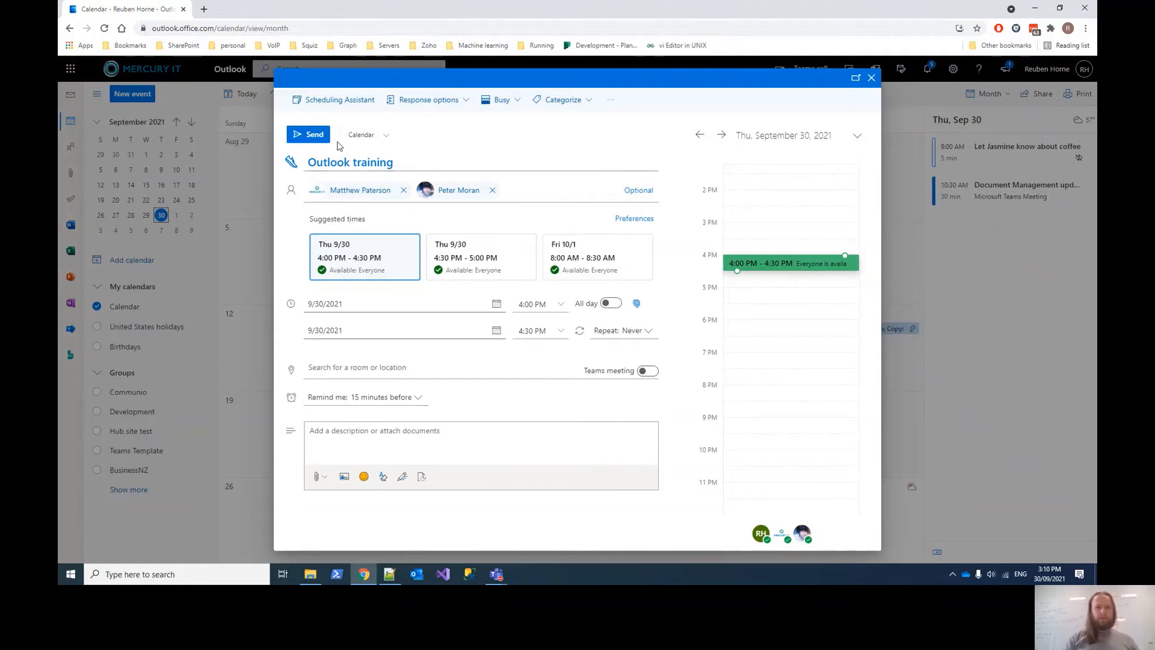
{"action": "left_click", "coordinate": [335, 102]}
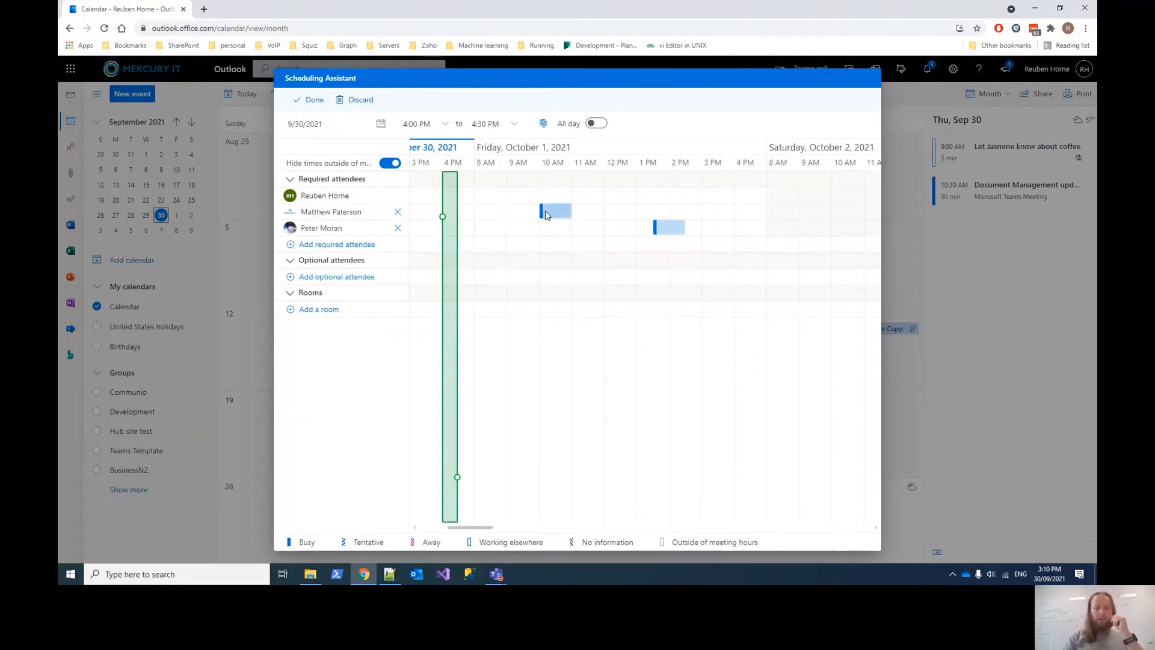
{"action": "mouse_move", "coordinate": [552, 216]}
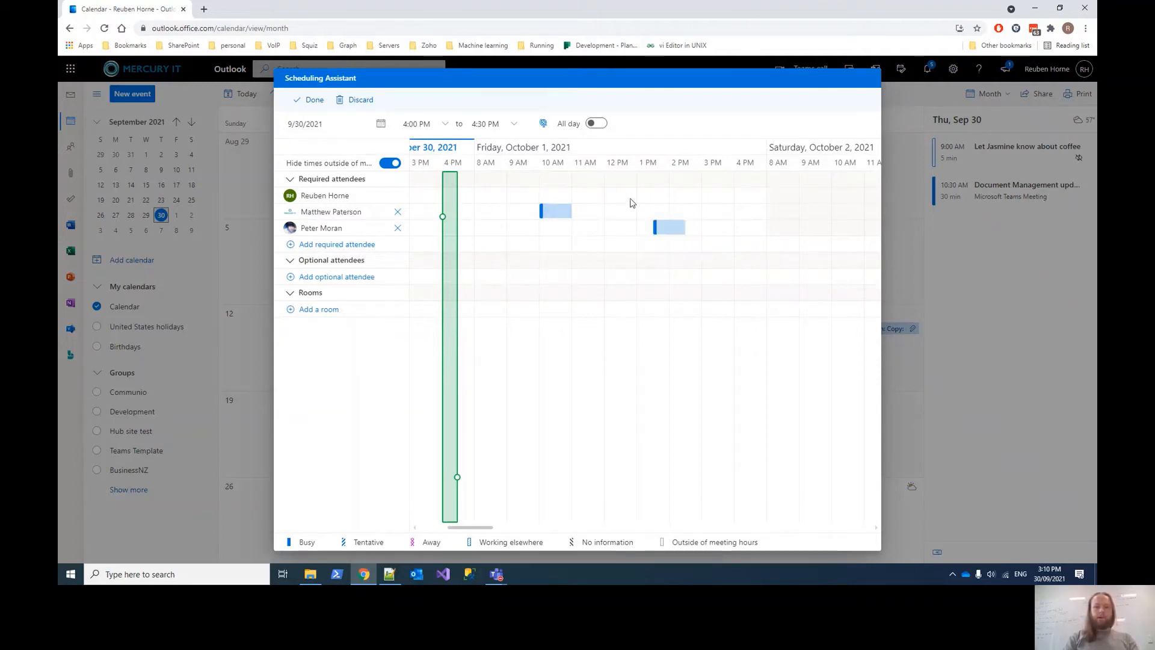
{"action": "mouse_move", "coordinate": [665, 228]}
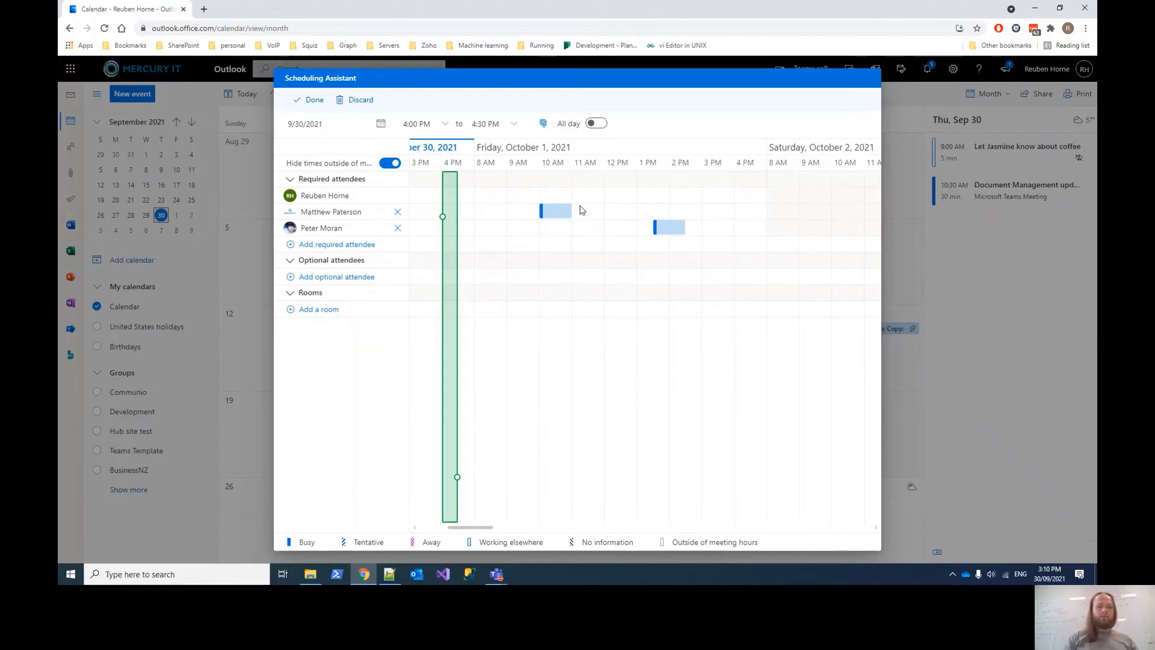
{"action": "left_click", "coordinate": [306, 105]}
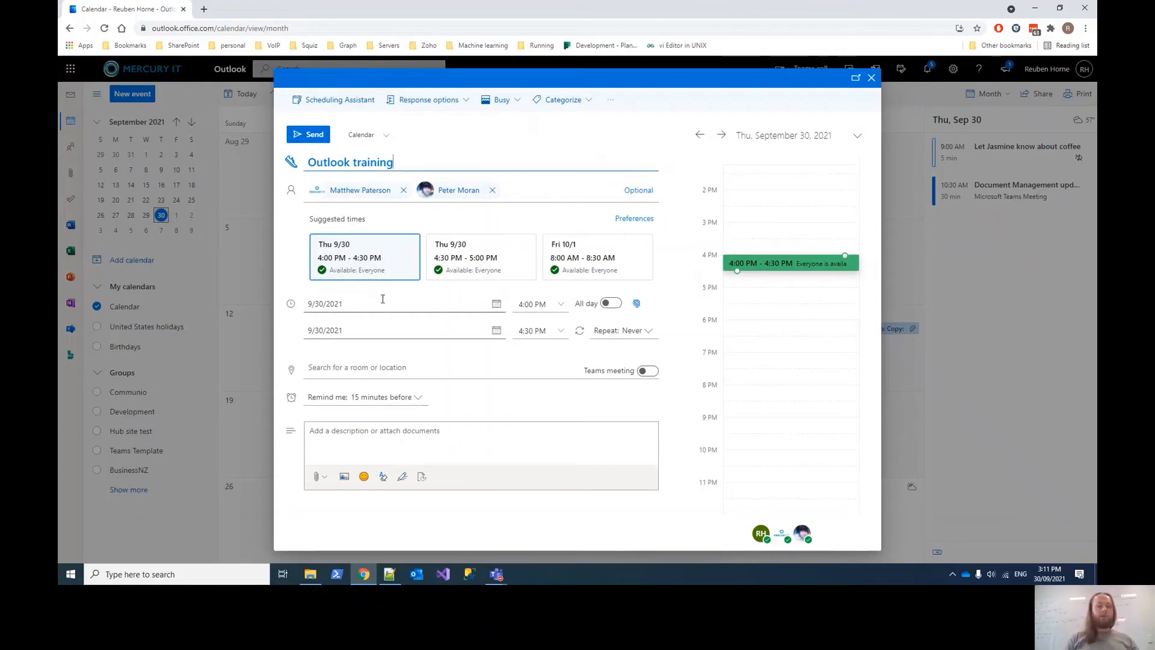
- Check the start and end date pickers, show location suggestions, and decline Chrome's location prompt
{"action": "left_click", "coordinate": [341, 303]}
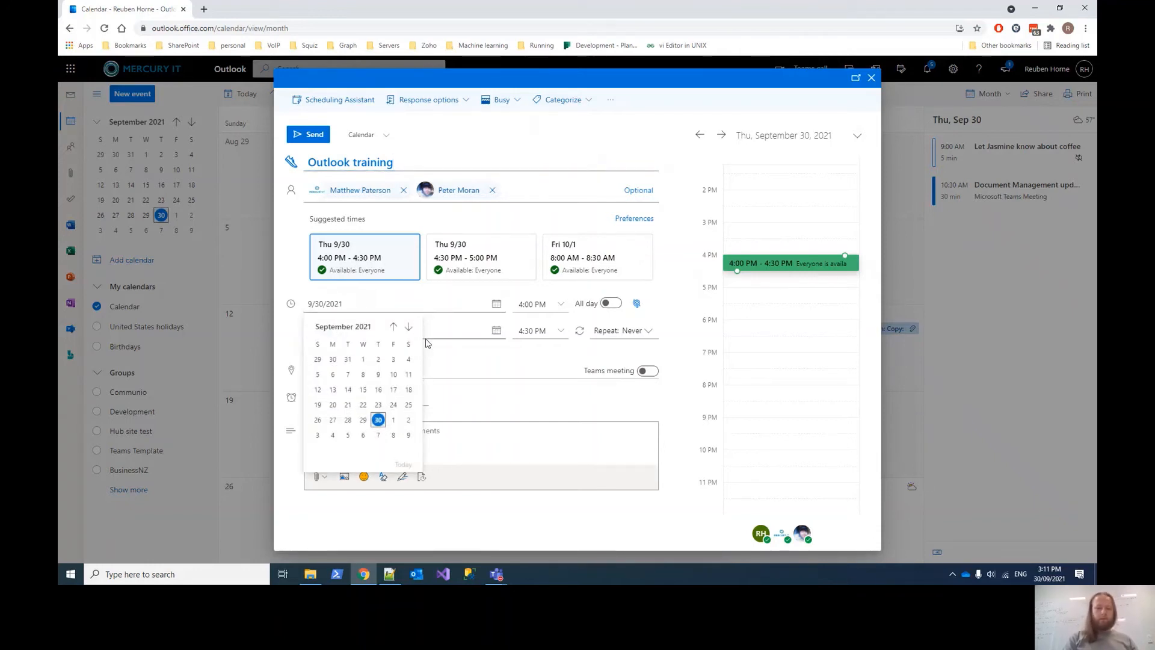
{"action": "left_click", "coordinate": [449, 331]}
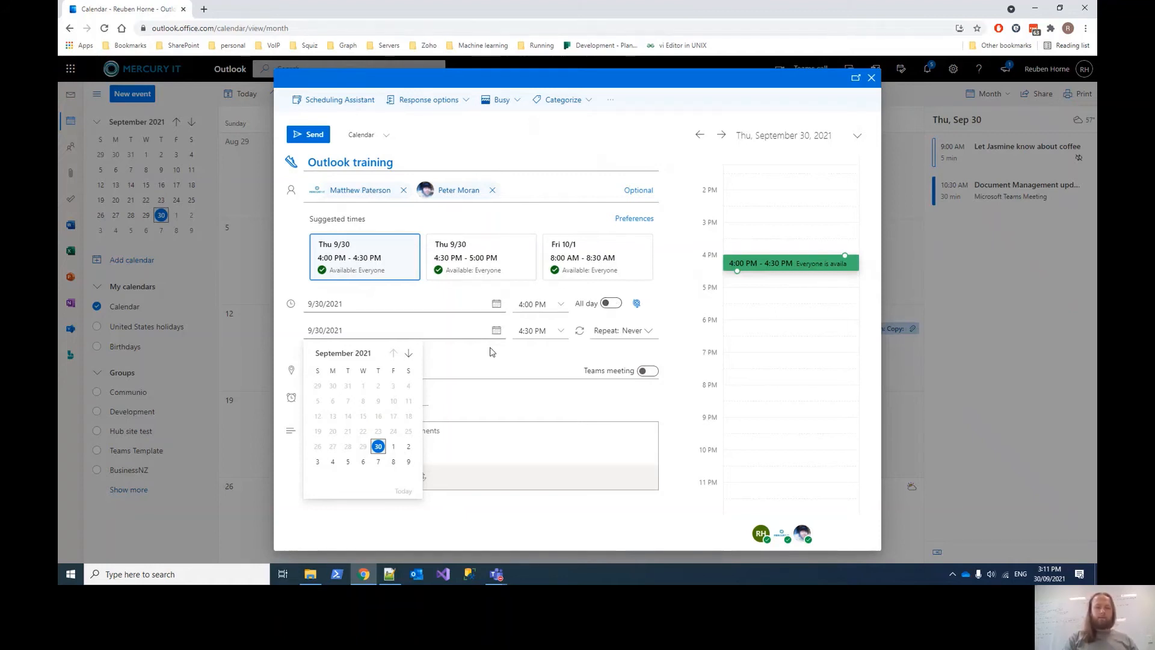
{"action": "left_click", "coordinate": [469, 369]}
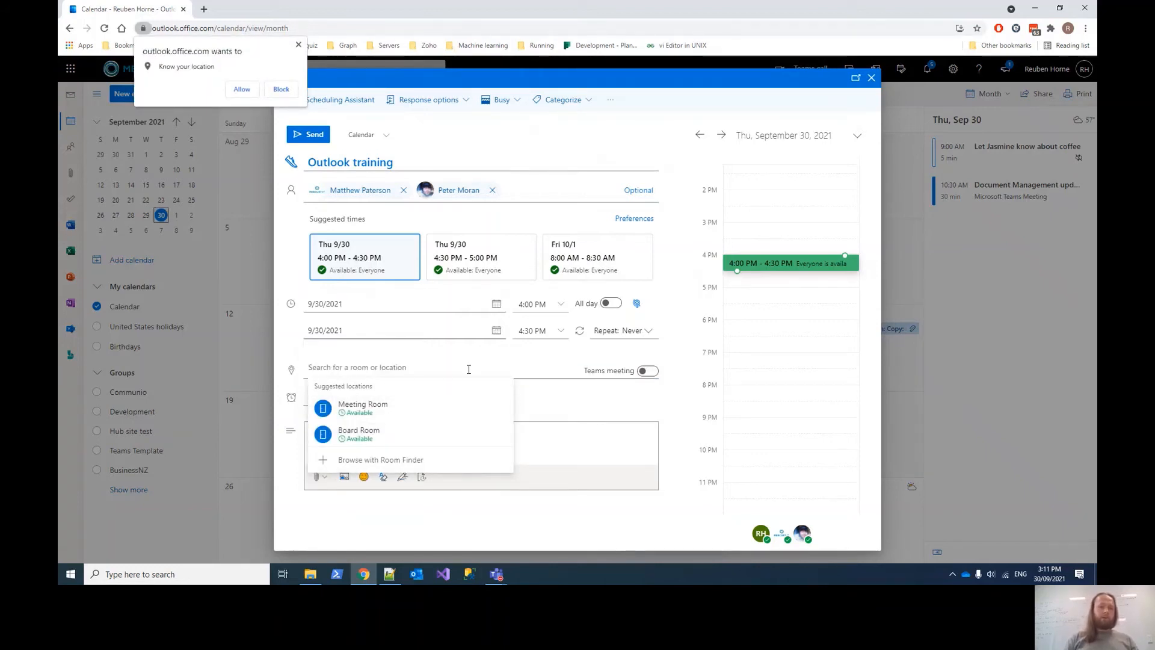
{"action": "left_click", "coordinate": [298, 46]}
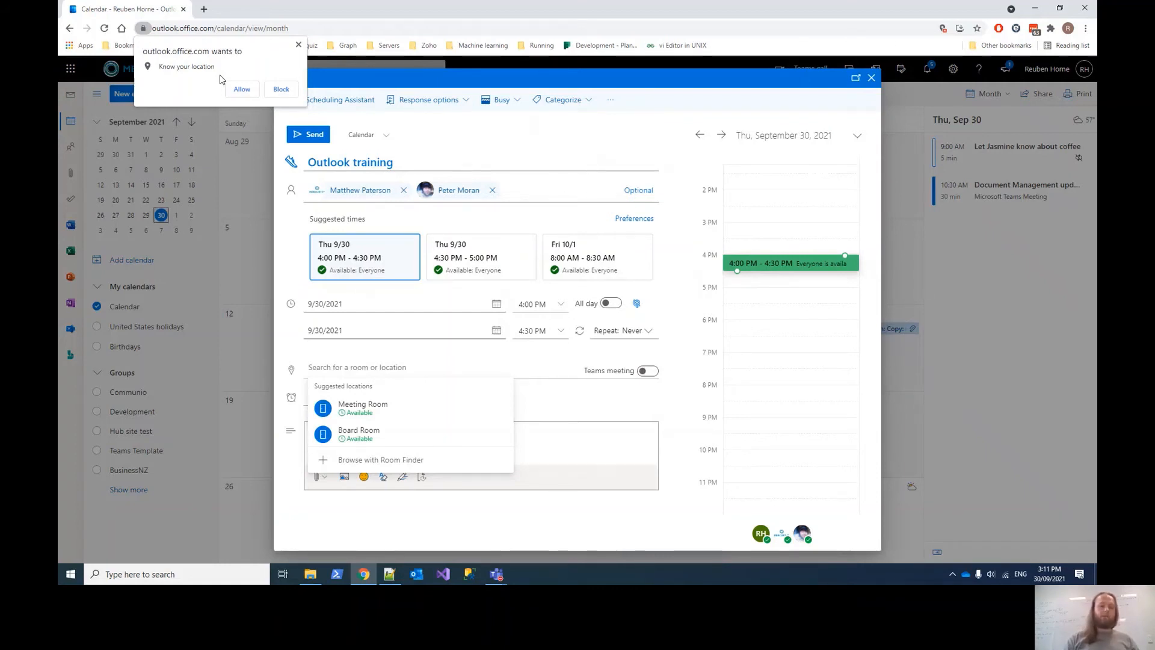
{"action": "left_click", "coordinate": [281, 89]}
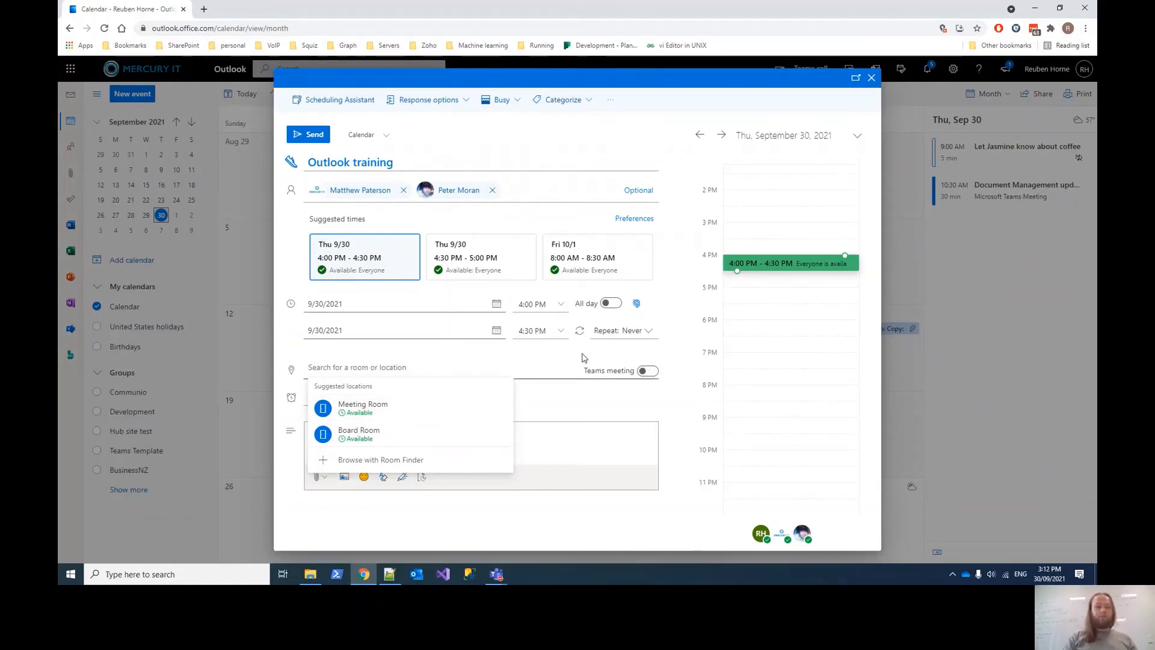
- Turn on the Teams meeting toggle for the Outlook training event after reviewing room suggestions
{"action": "left_click", "coordinate": [674, 373]}
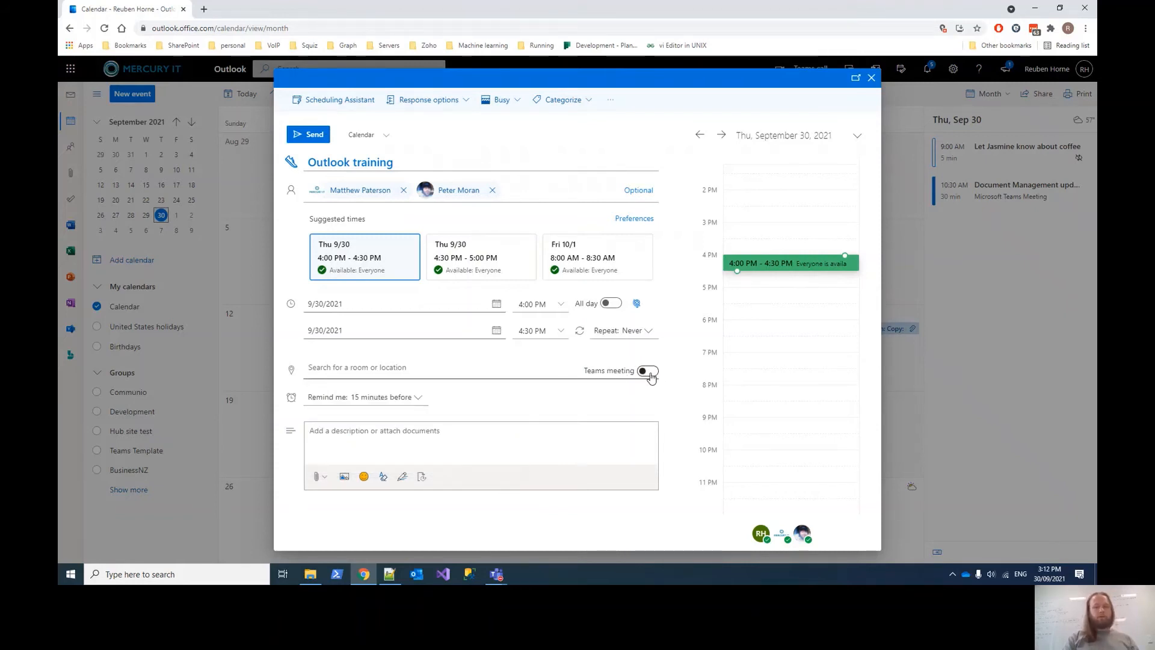
{"action": "left_click", "coordinate": [649, 372]}
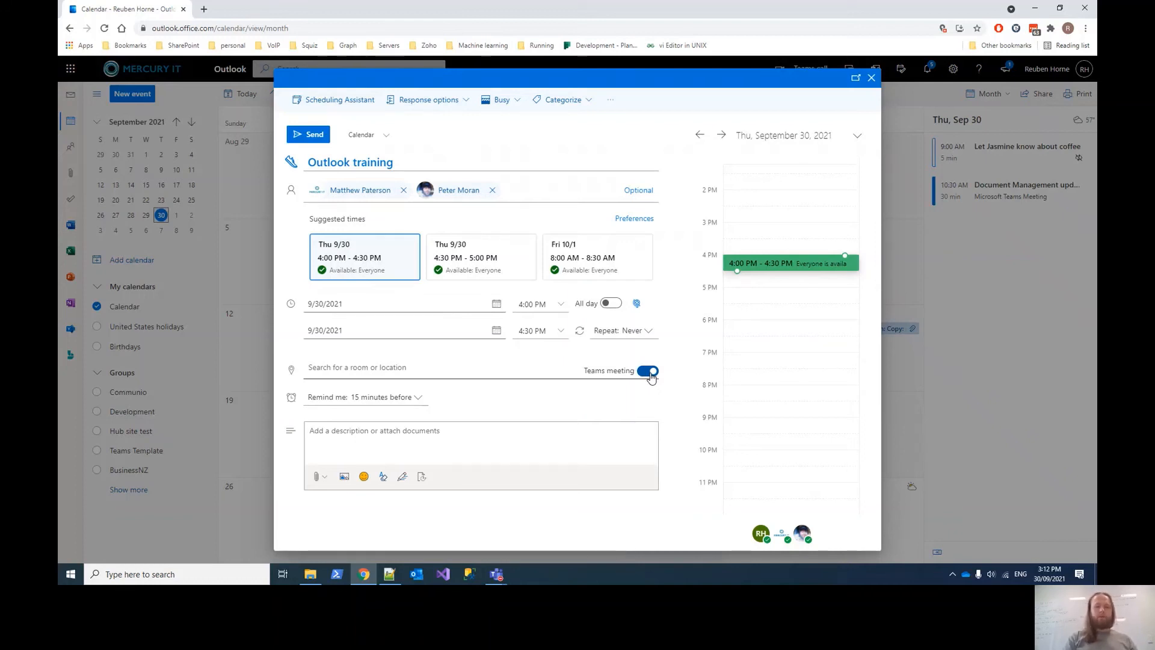
{"action": "left_click", "coordinate": [649, 371]}
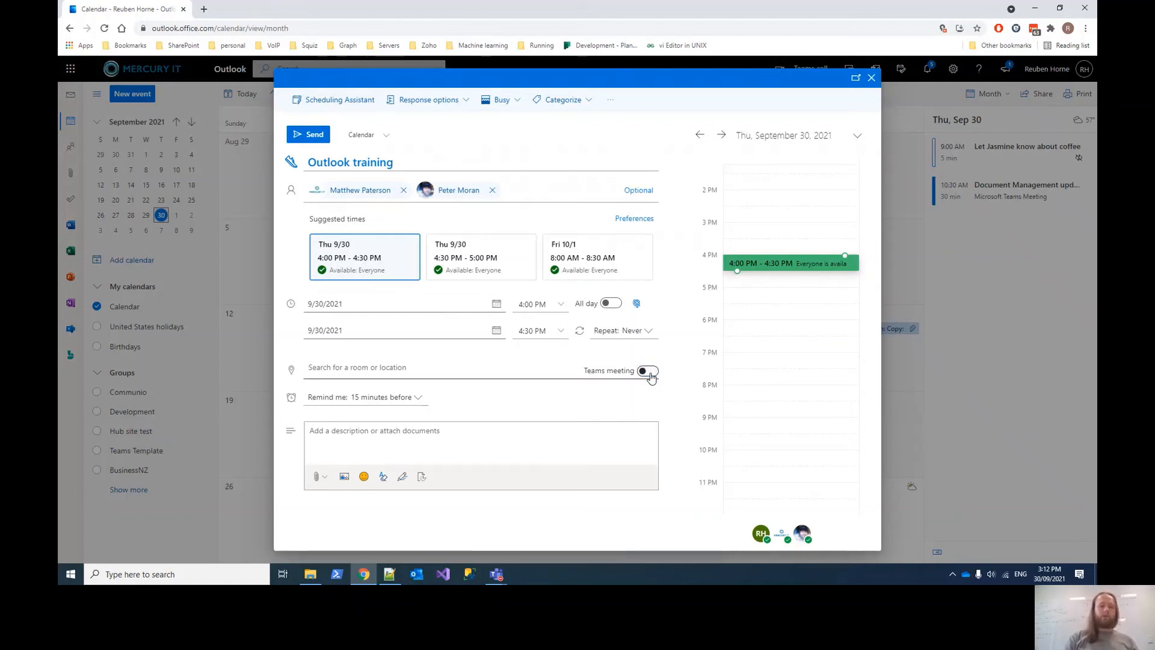
{"action": "left_click", "coordinate": [477, 369]}
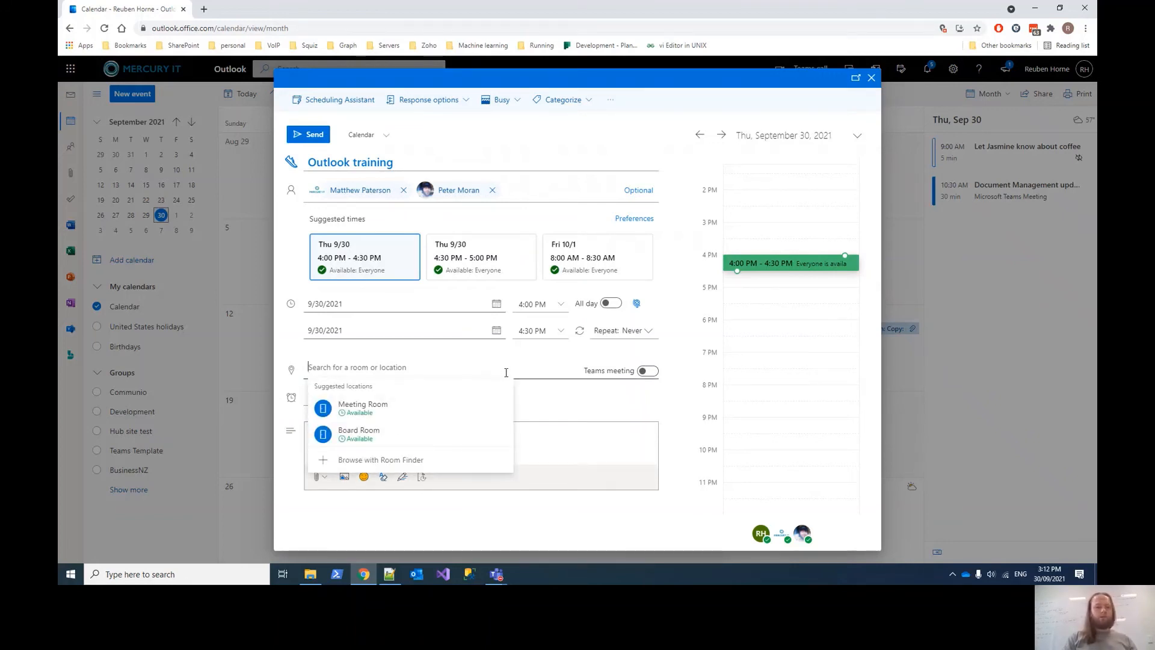
{"action": "left_click", "coordinate": [552, 397]}
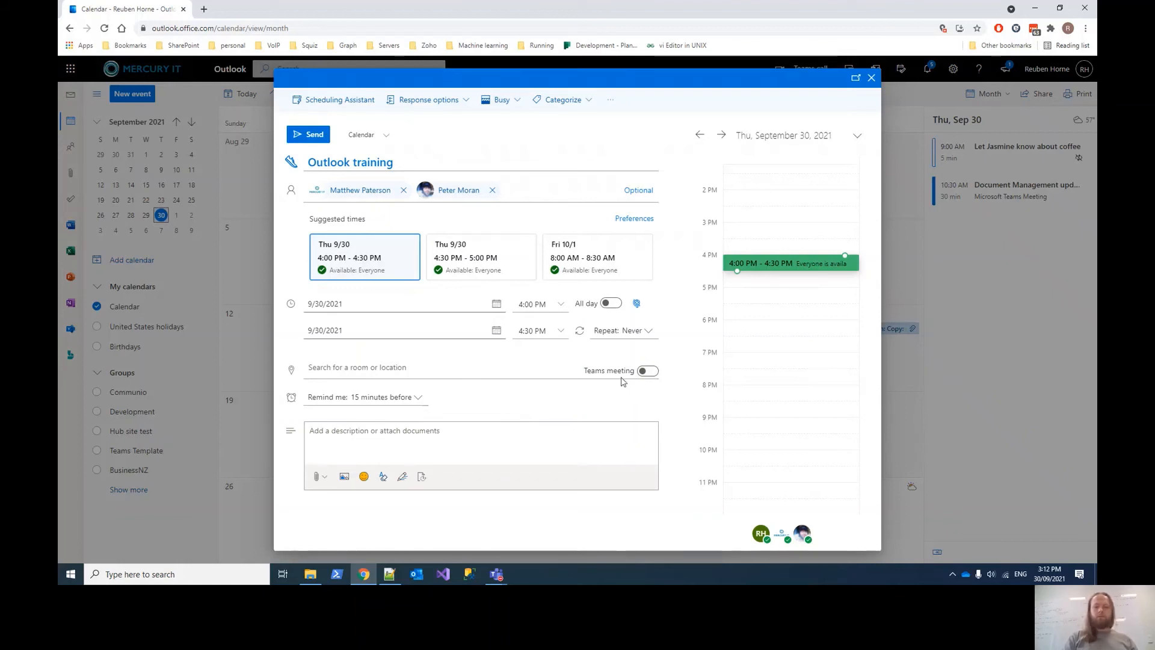
{"action": "left_click", "coordinate": [648, 371]}
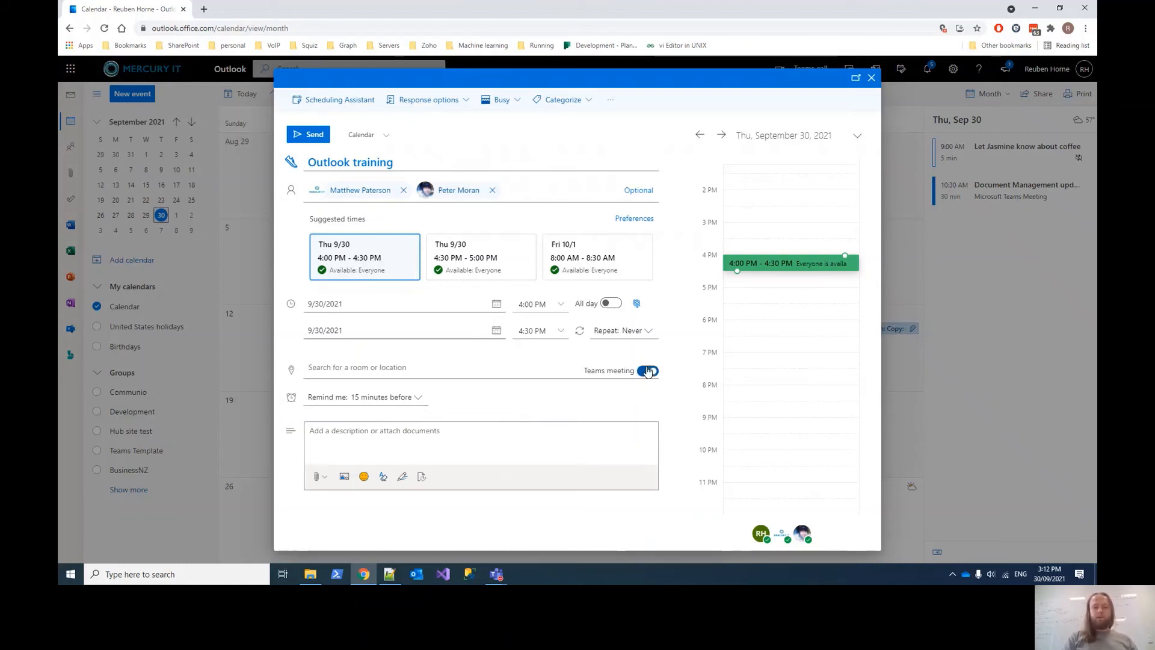
- Send the Outlook training invitation, skipping the 'Make every meeting online' prompt
{"action": "left_click", "coordinate": [314, 136]}
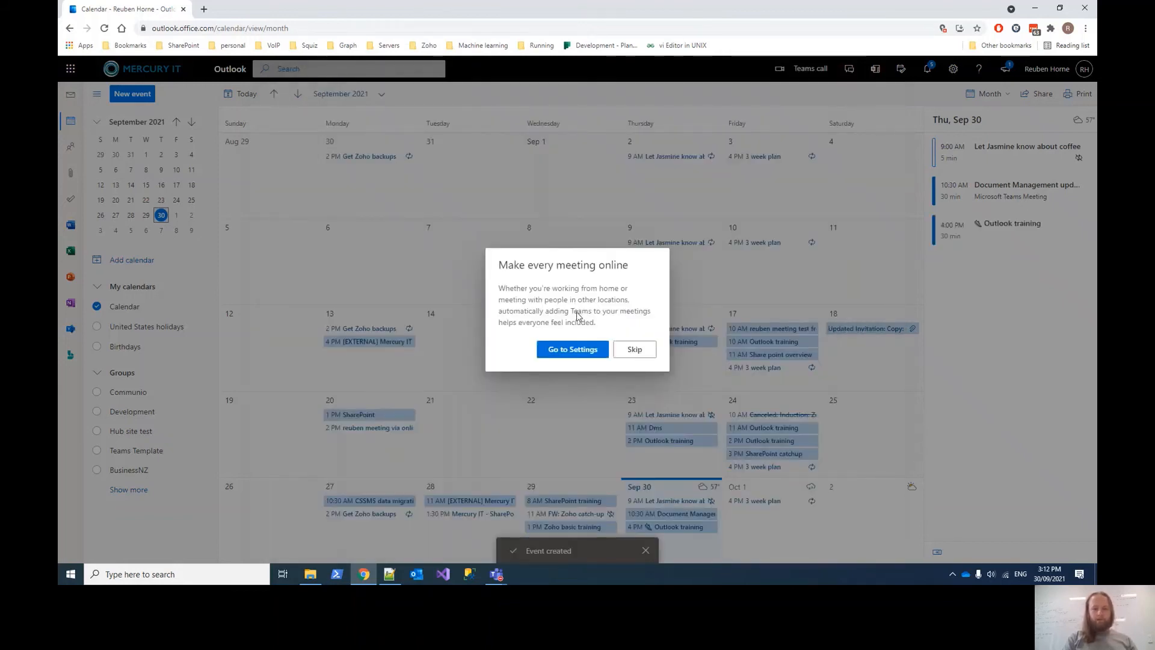
{"action": "left_click", "coordinate": [629, 351]}
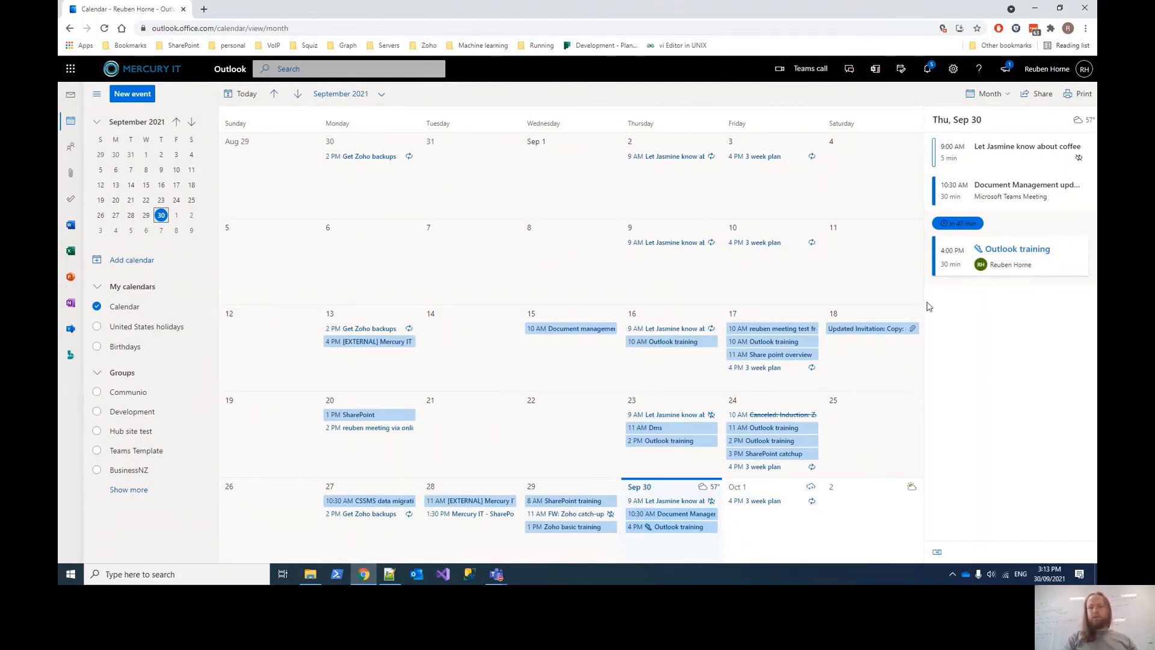
{"action": "left_click", "coordinate": [1000, 94]}
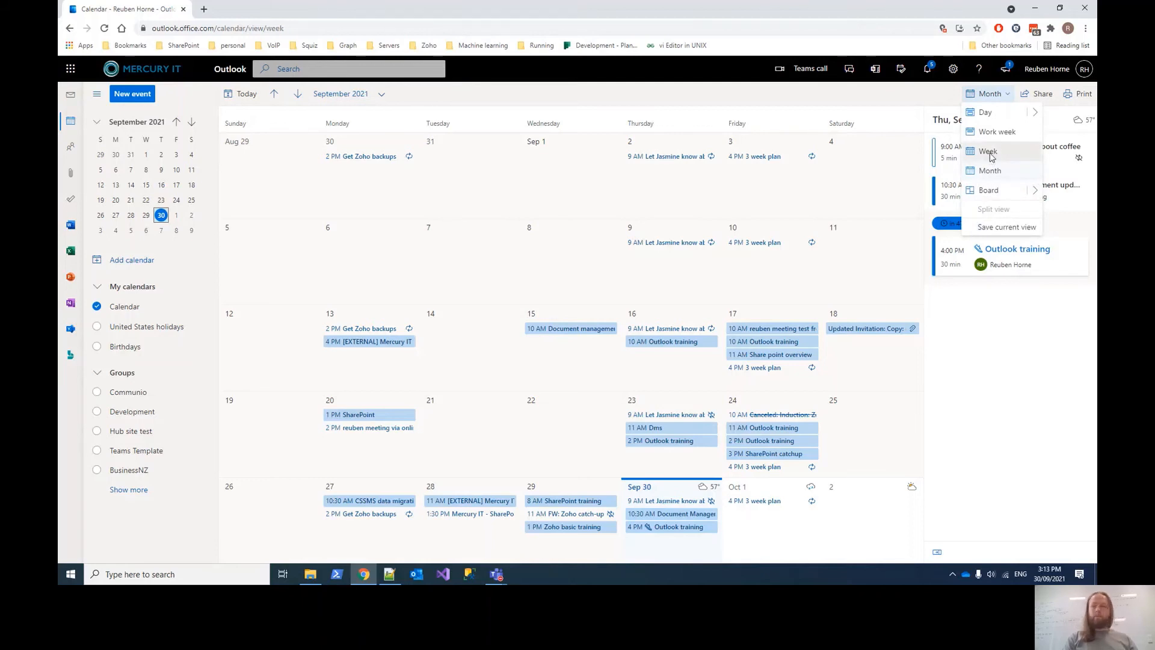
- View the Outlook training event's details in Week view, then return to Mail
{"action": "left_click", "coordinate": [990, 153]}
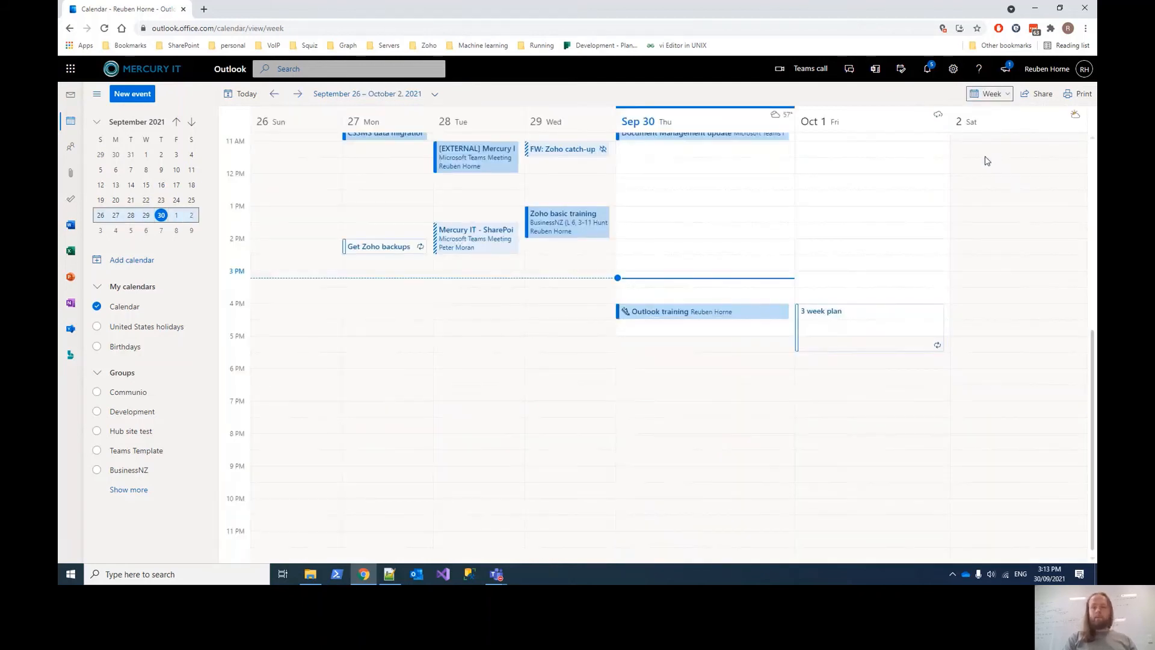
{"action": "double_click", "coordinate": [701, 317]}
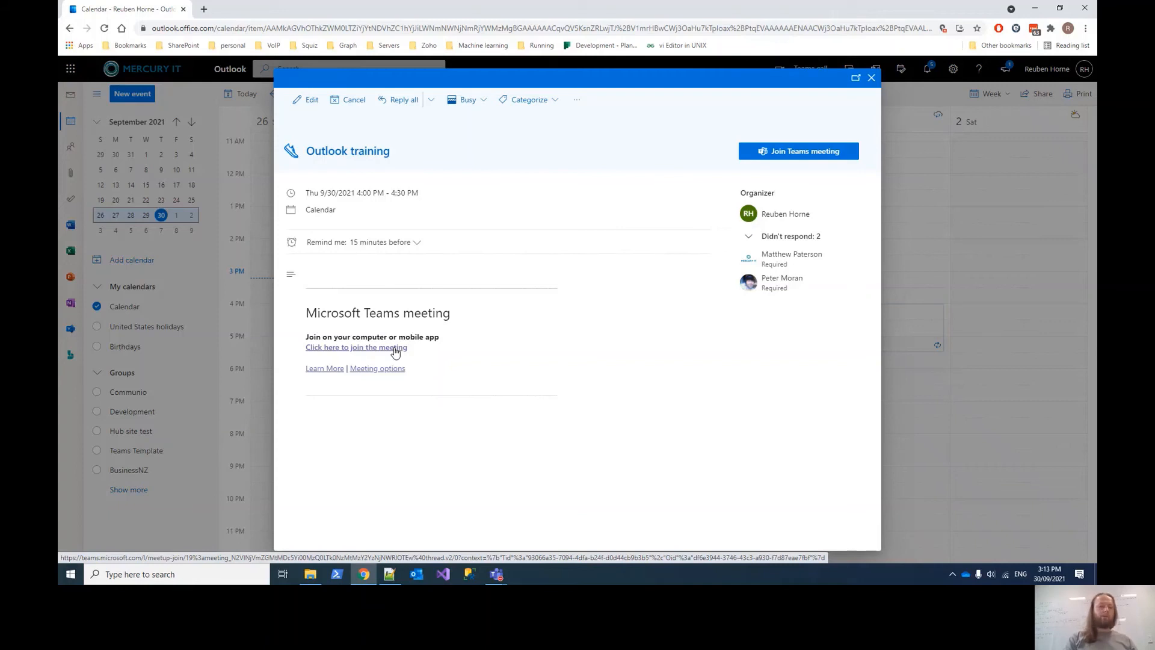
{"action": "left_click", "coordinate": [872, 80]}
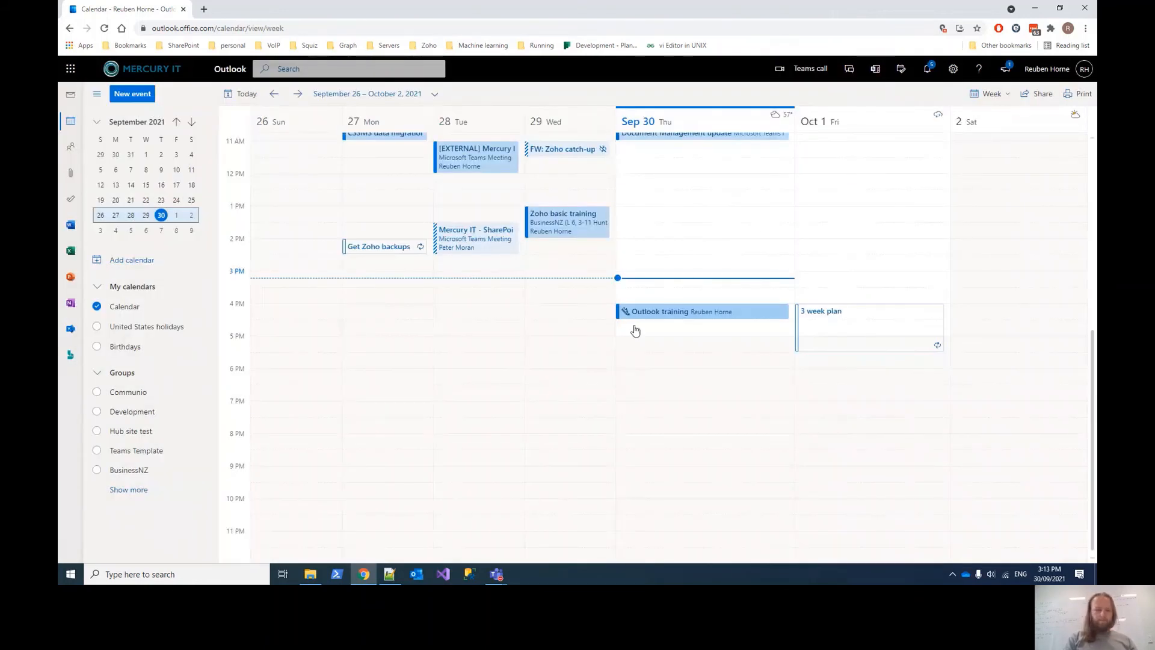
{"action": "left_click", "coordinate": [70, 101]}
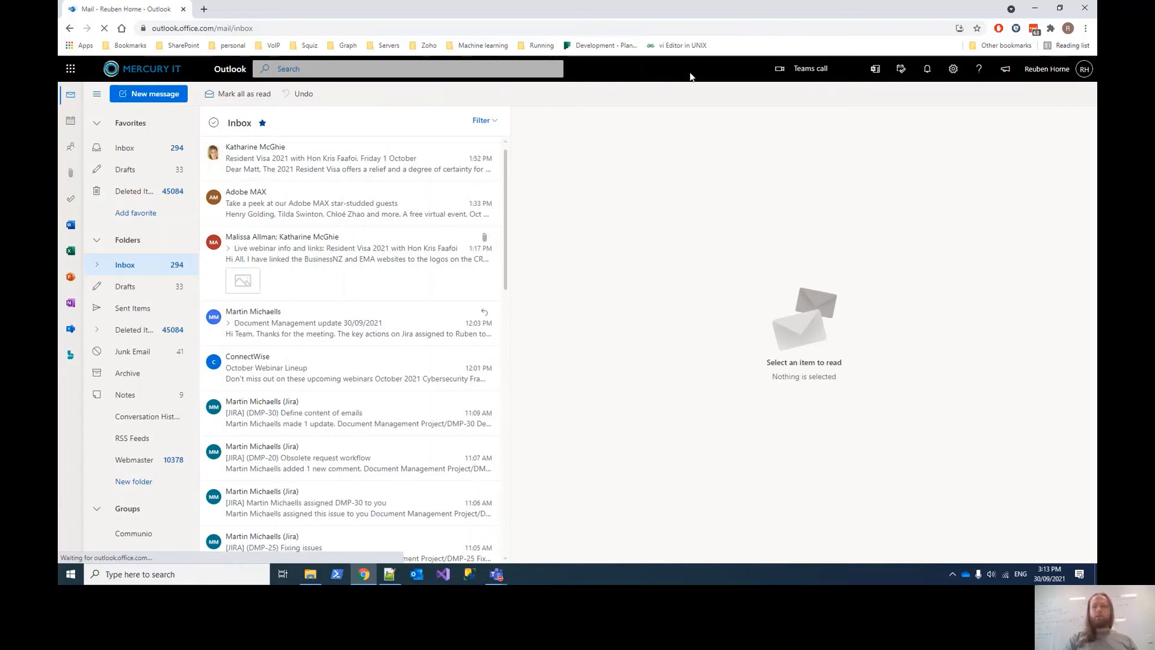
- Search settings for 'auto' and open the Automatic replies page
{"action": "left_click", "coordinate": [953, 72]}
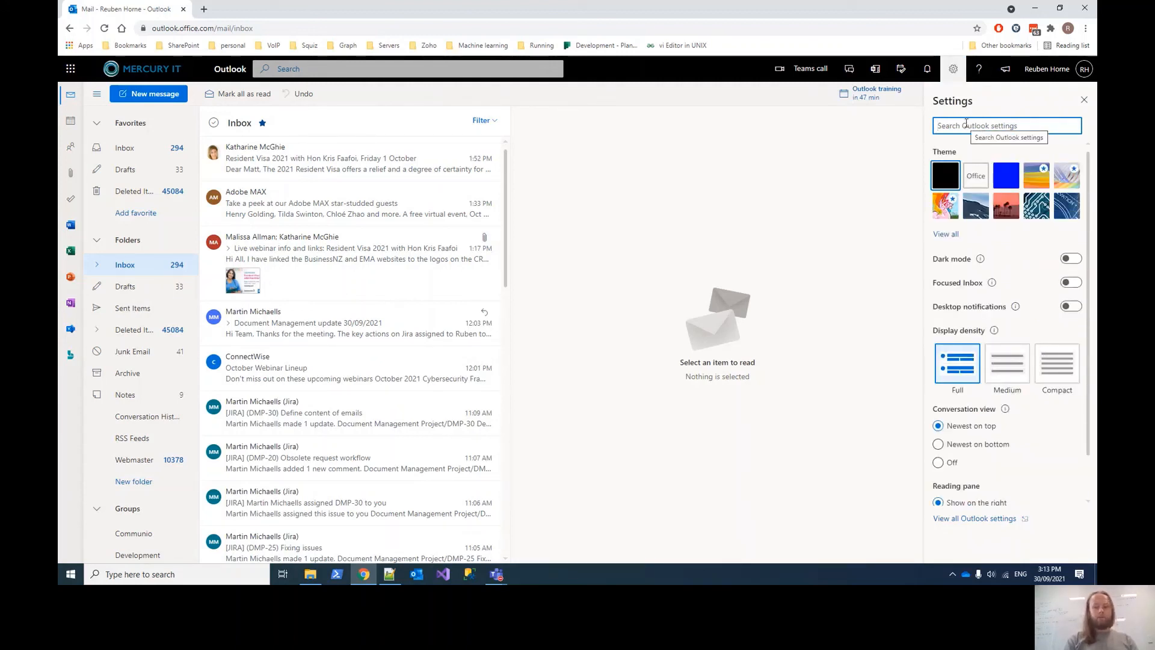
{"action": "type", "text": "auto"}
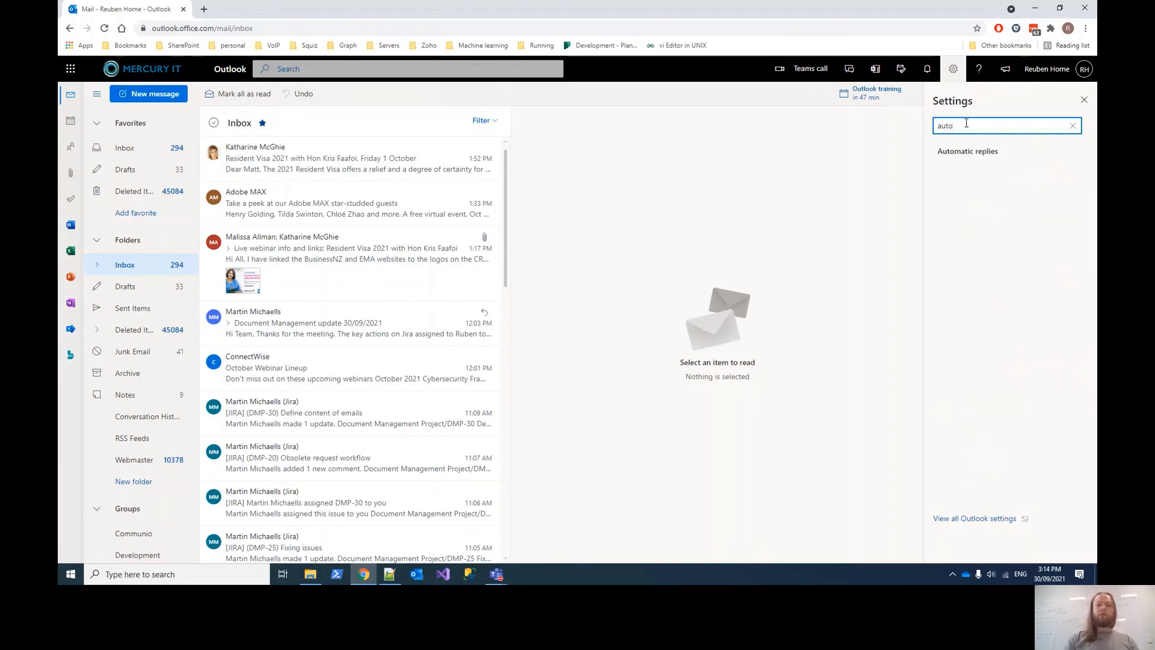
{"action": "left_click", "coordinate": [958, 154]}
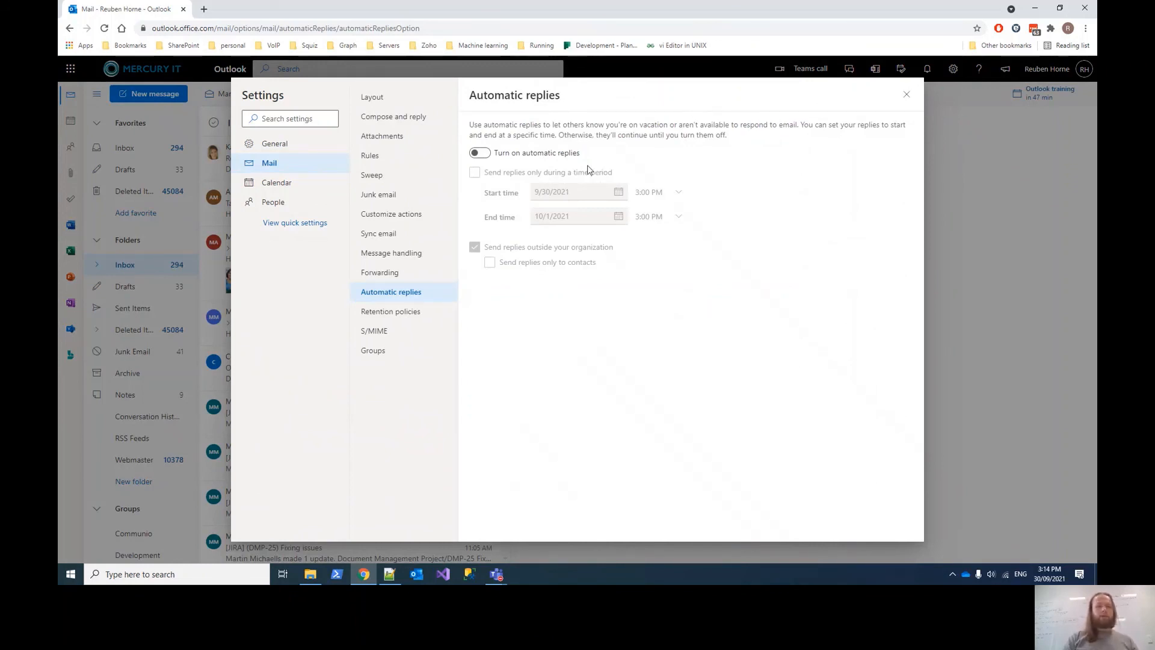
- Switch on automatic replies, sent only from 9/30/2021 3:00 PM to 10/1/2021 3:00 PM
{"action": "right_click", "coordinate": [488, 158]}
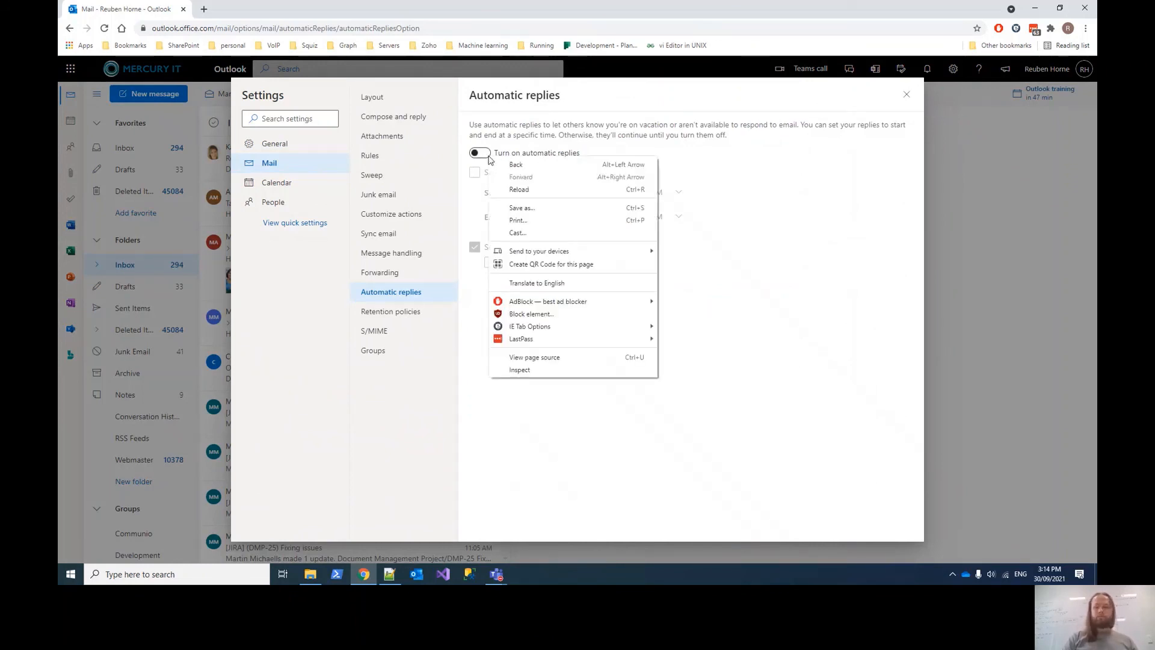
{"action": "left_click", "coordinate": [484, 155]}
{"action": "left_click", "coordinate": [480, 153]}
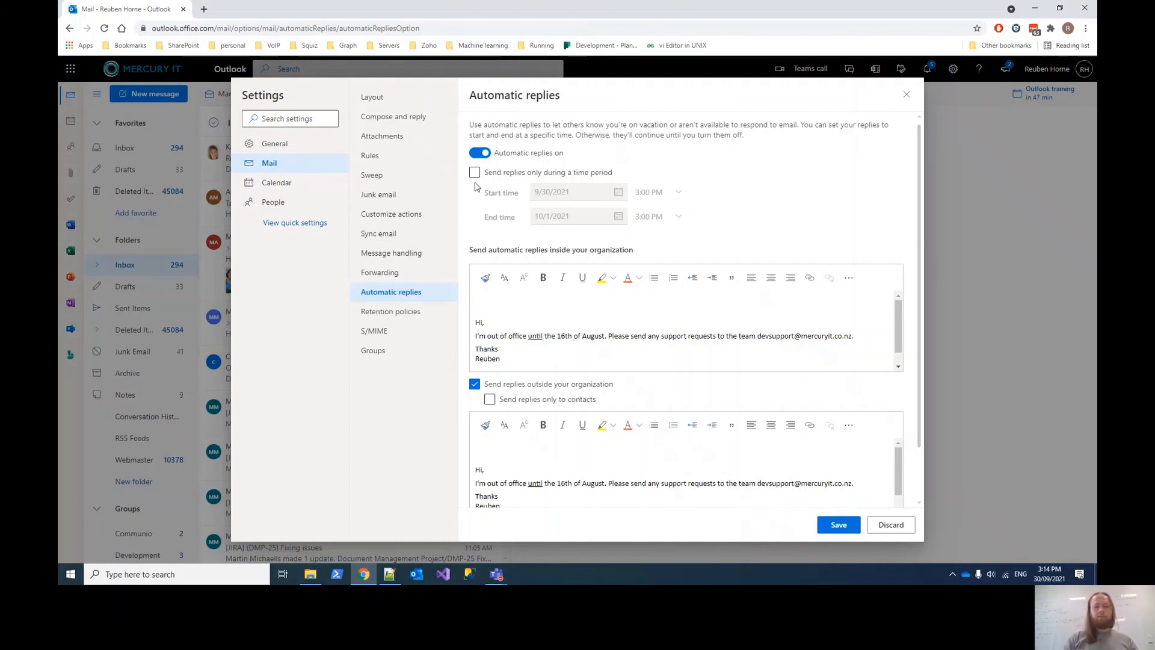
{"action": "left_click", "coordinate": [475, 174]}
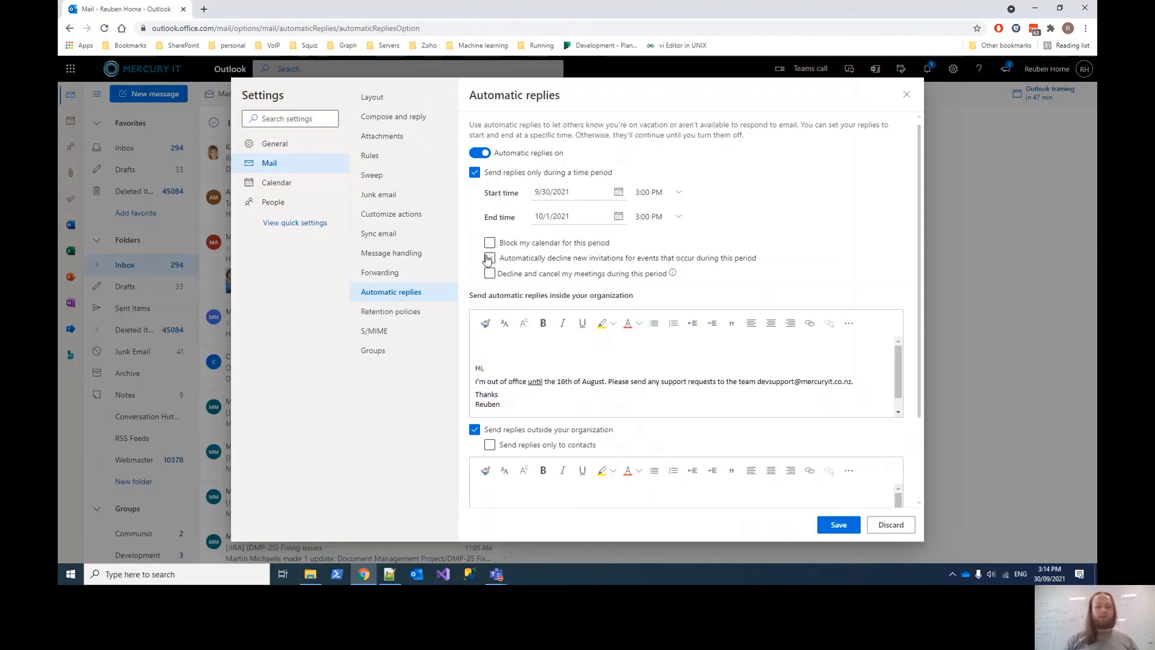
{"action": "scroll", "coordinate": [473, 262], "scroll_direction": "down", "scroll_amount": 2}
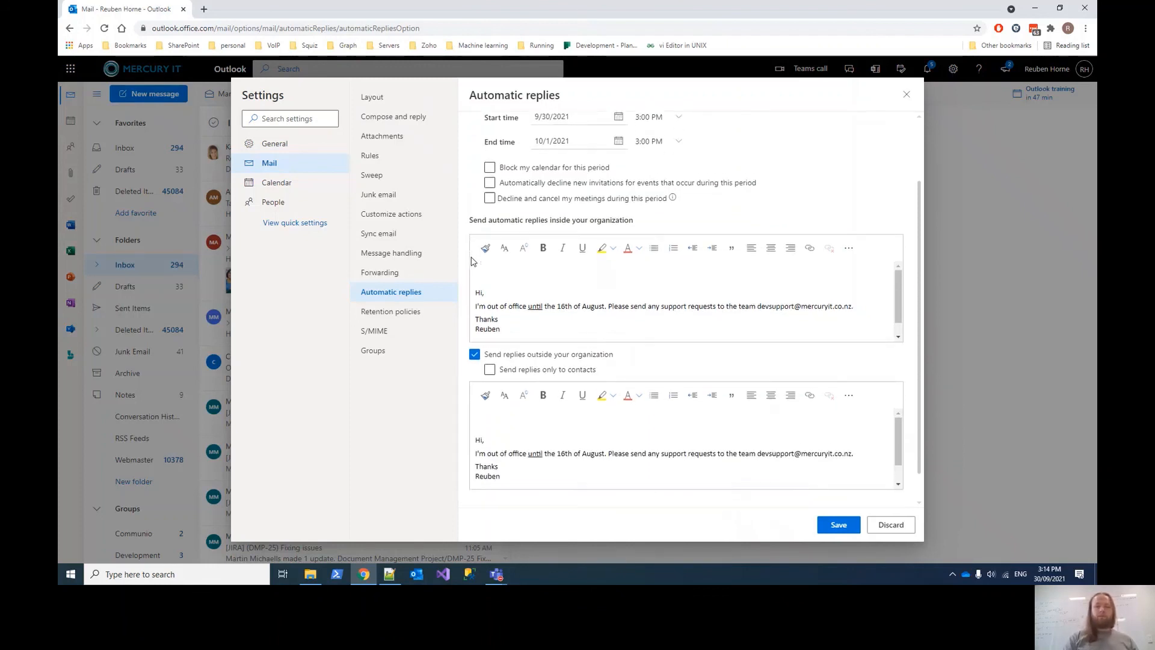
{"action": "scroll", "coordinate": [472, 260], "scroll_direction": "down", "scroll_amount": 1}
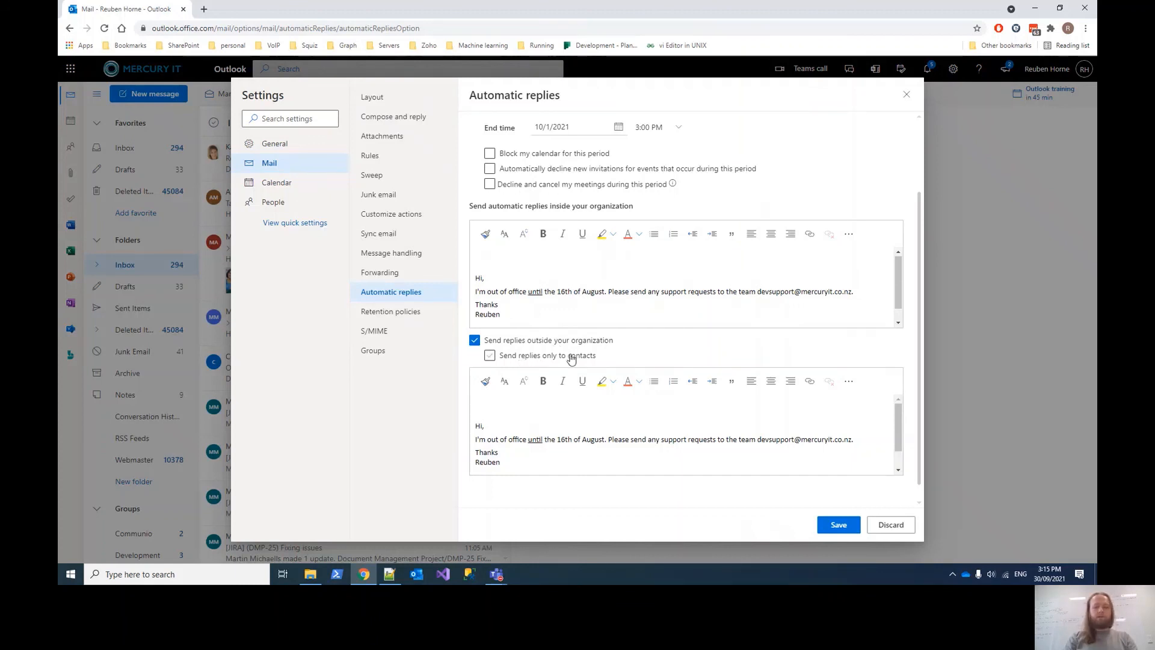
{"action": "double_click", "coordinate": [521, 310]}
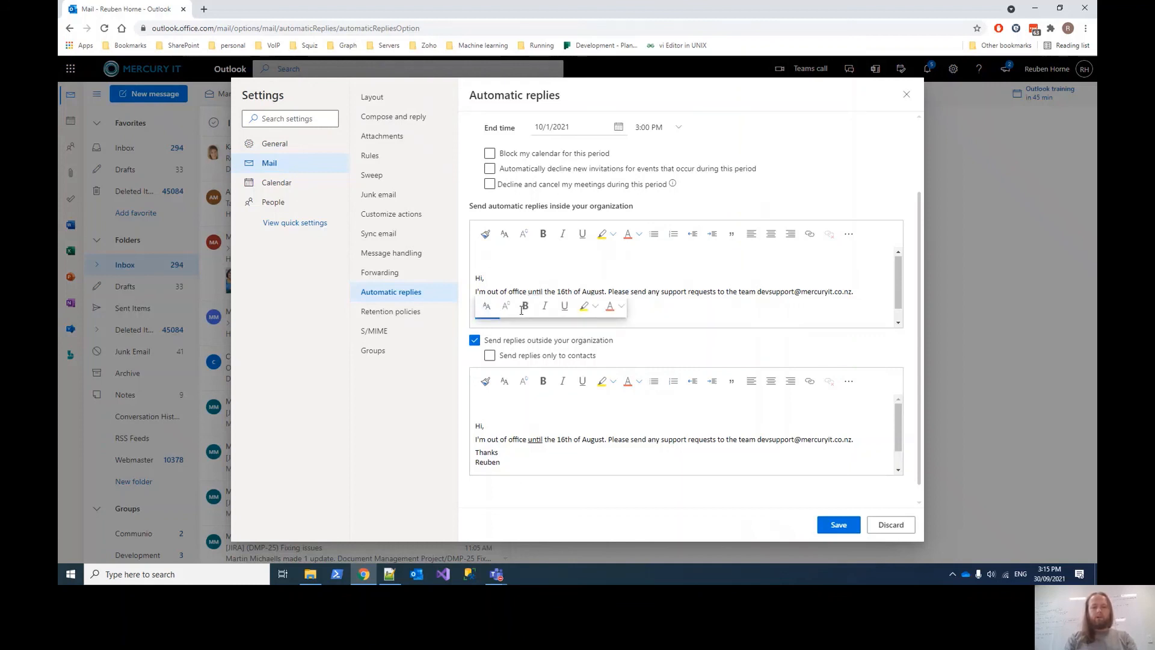
{"action": "left_click", "coordinate": [688, 306]}
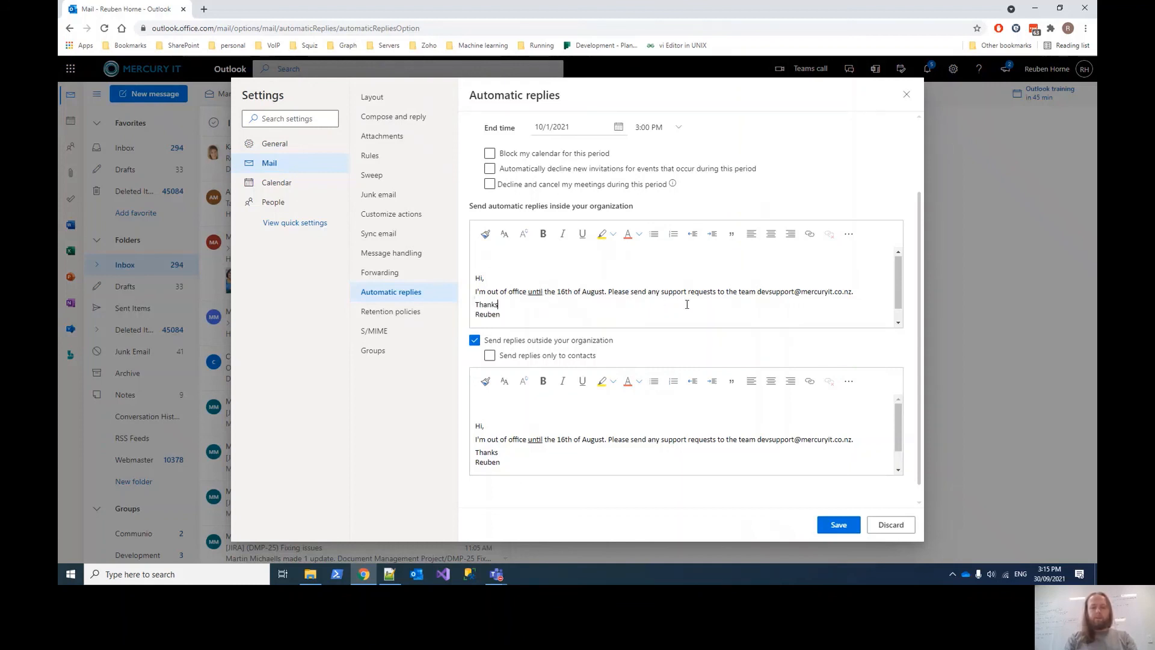
{"action": "triple_click", "coordinate": [572, 437]}
{"action": "left_click", "coordinate": [565, 454]}
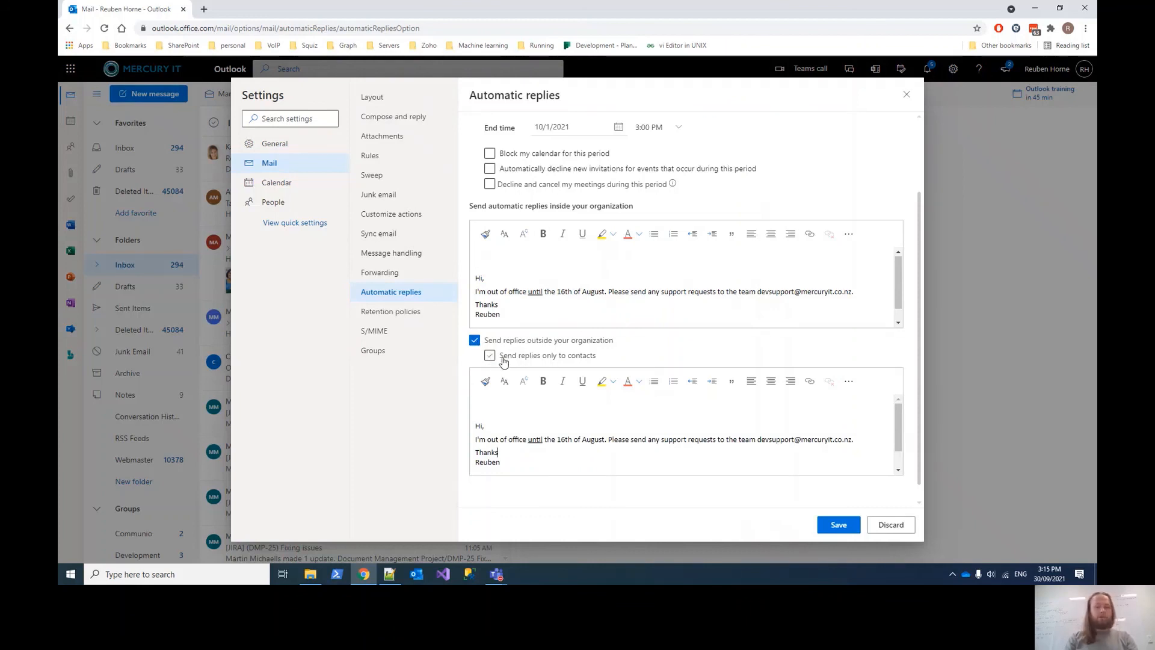
{"action": "scroll", "coordinate": [602, 379], "scroll_direction": "up", "scroll_amount": 3}
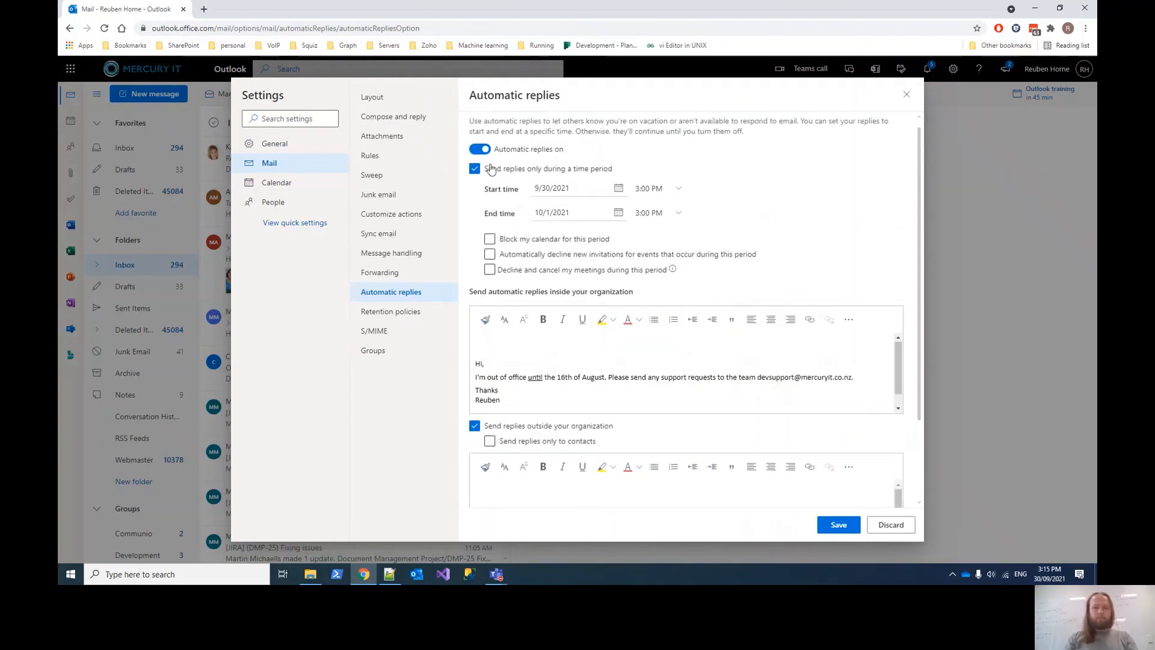
{"action": "scroll", "coordinate": [616, 392], "scroll_direction": "down", "scroll_amount": 1}
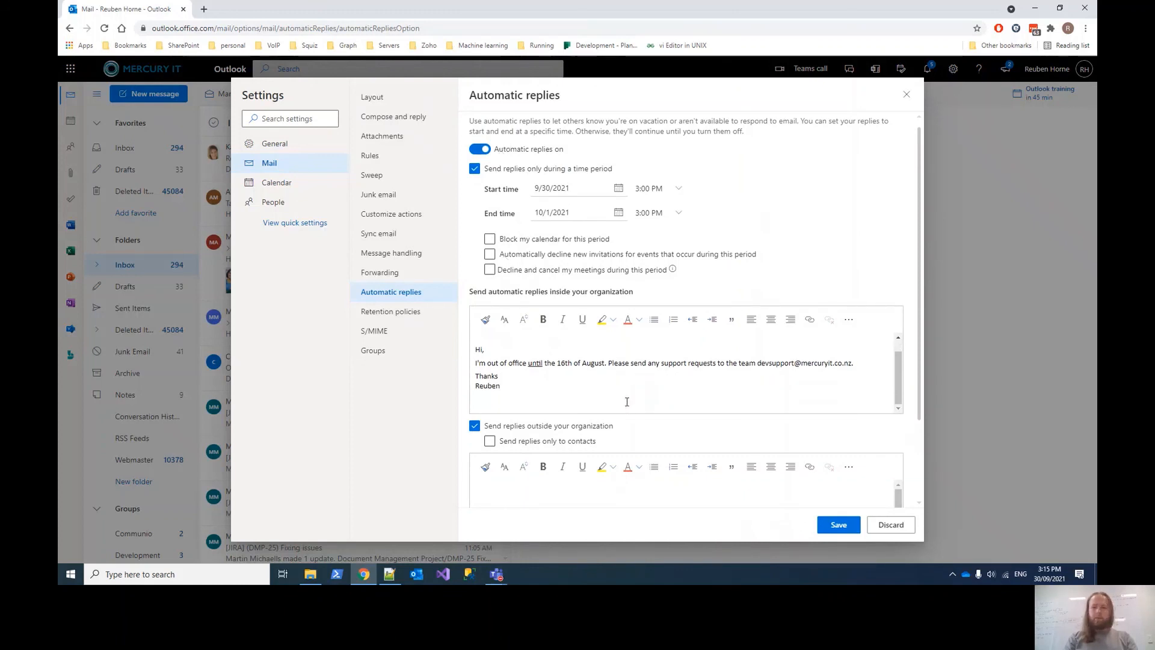
{"action": "scroll", "coordinate": [696, 461], "scroll_direction": "down", "scroll_amount": 2}
{"action": "scroll", "coordinate": [696, 461], "scroll_direction": "down", "scroll_amount": 2}
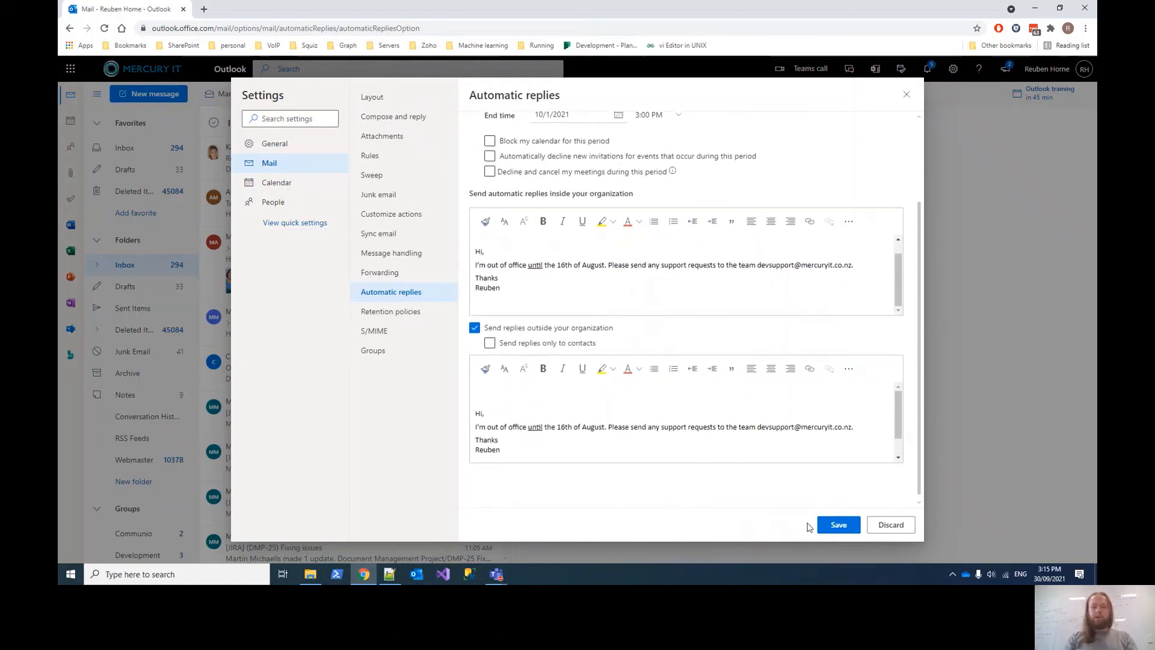
- Discard the automatic-reply edits so replies stay off, then close Settings to return to the Inbox
{"action": "left_click", "coordinate": [837, 525]}
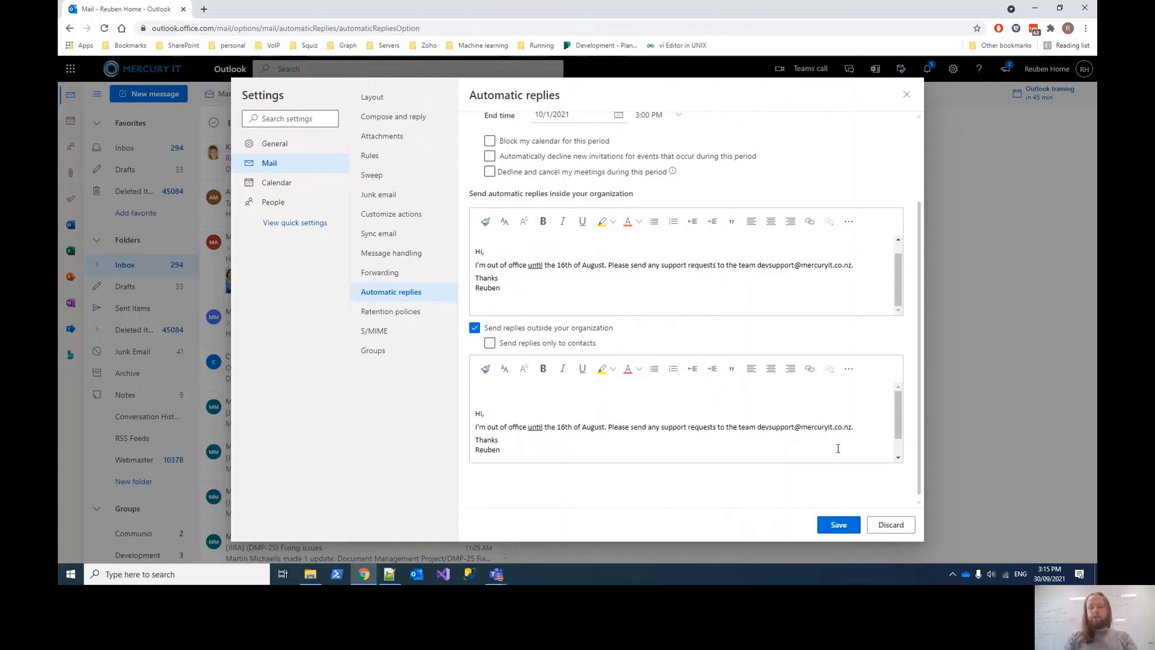
{"action": "left_click", "coordinate": [886, 528]}
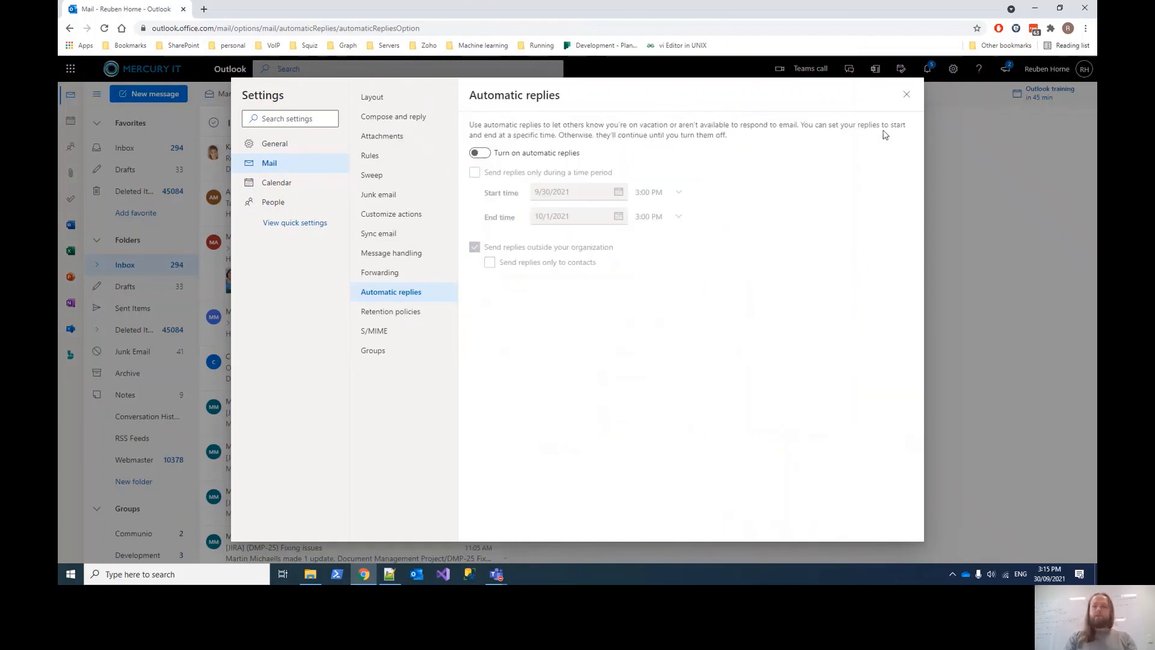
{"action": "left_click", "coordinate": [906, 94]}
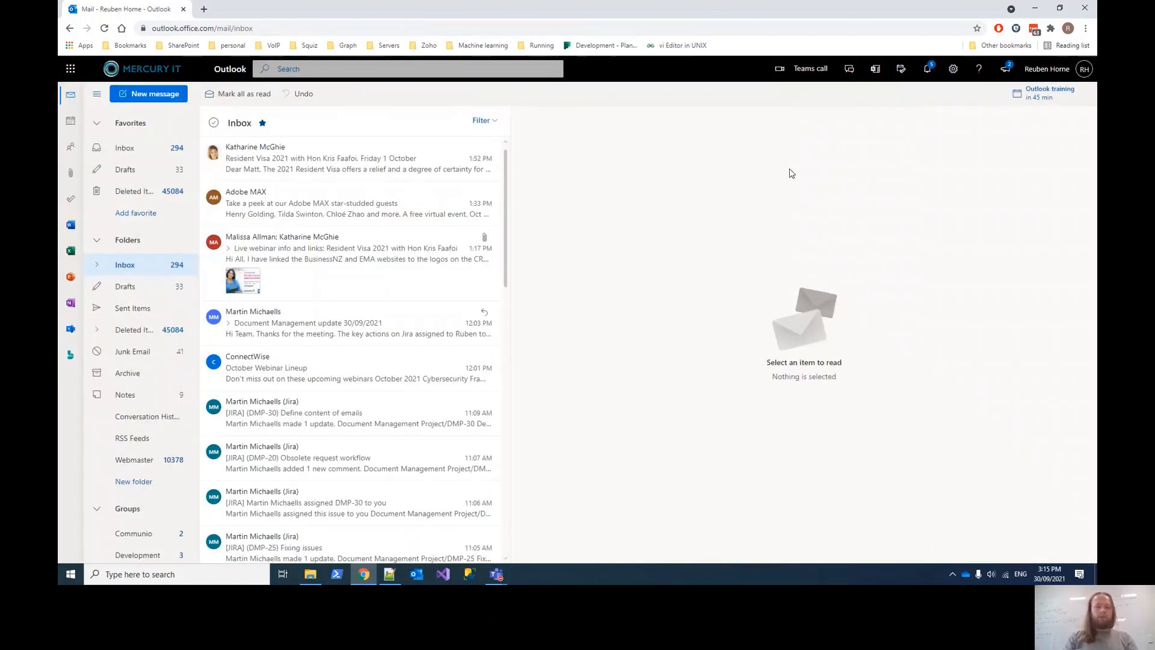